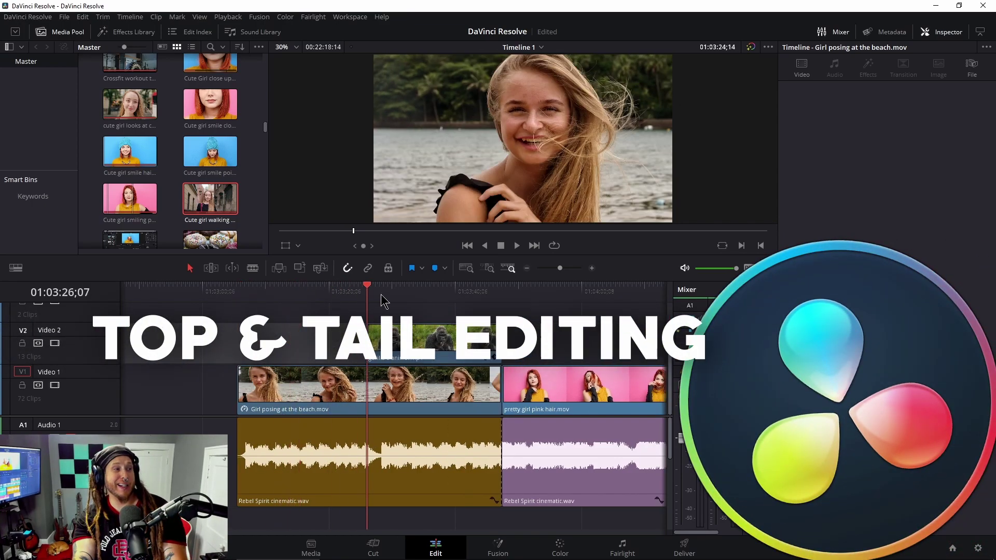
Ripple-trim the ends of the beach and pink-hair clips, and both the start and end of the Mountain And Clouds clip
{"action": "left_click_drag", "start_coordinate": [382, 301], "coordinate": [472, 290]}
{"action": "key", "text": "ctrl+shift+bracketright"}
{"action": "scroll", "coordinate": [397, 305], "scroll_direction": "right", "scroll_amount": 3}
{"action": "left_click_drag", "start_coordinate": [410, 292], "coordinate": [521, 306]}
{"action": "key", "text": "ctrl+shift+bracketright"}
{"action": "key", "text": "ctrl+shift+bracketleft"}
{"action": "key", "text": "ctrl+shift+bracketright"}
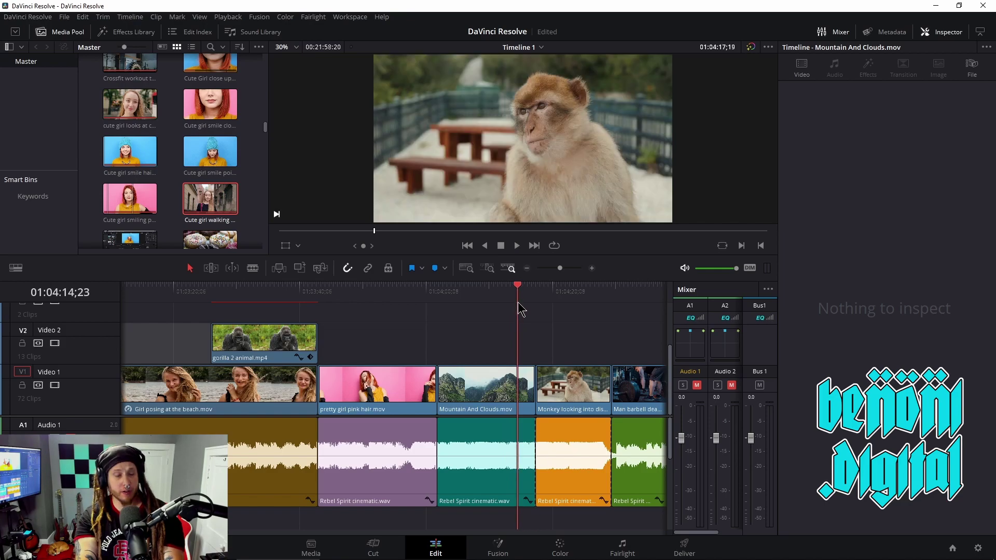
Ripple-trim the end of the monkey clip and the start of the barbell deadlift clip, and play back from an earlier edit point
{"action": "scroll", "coordinate": [494, 329], "scroll_direction": "right", "scroll_amount": 3}
{"action": "left_click_drag", "start_coordinate": [374, 295], "coordinate": [445, 339]}
{"action": "key", "text": "ctrl+shift+bracketright"}
{"action": "key", "text": "ctrl+shift+bracketleft"}
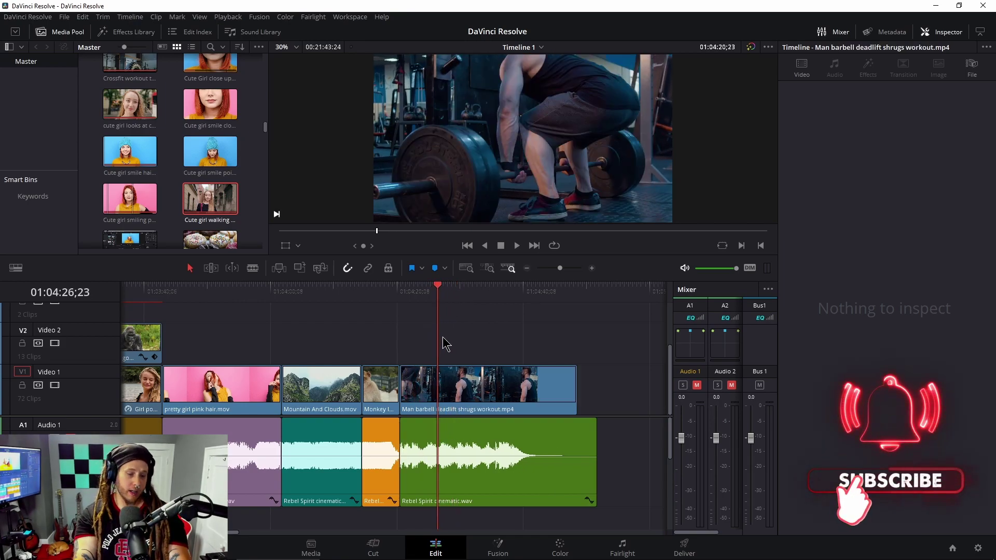
{"action": "key", "text": "Up"}
{"action": "key", "text": "Up"}
{"action": "key", "text": "space"}
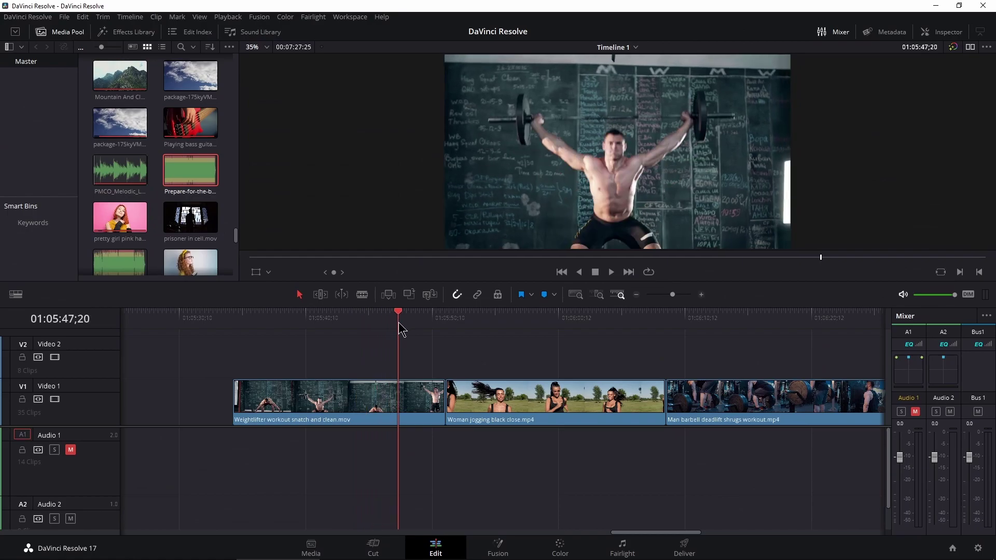
Move the playhead to 01:05:44;09 in the Weightlifter clip and look up the Ripple trim commands Start to Playhead and End to Playhead
{"action": "left_click_drag", "start_coordinate": [400, 328], "coordinate": [364, 331]}
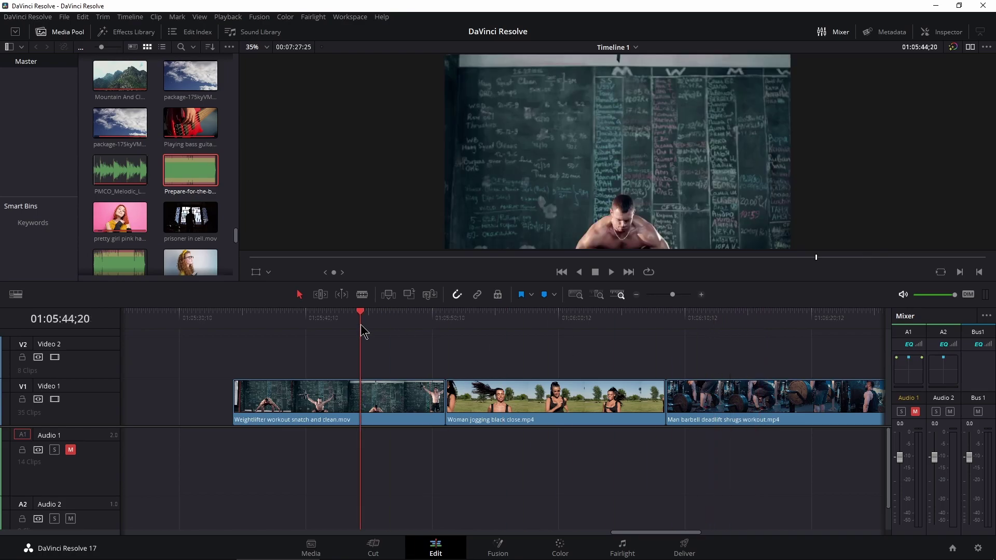
{"action": "left_click_drag", "start_coordinate": [361, 332], "coordinate": [355, 332]}
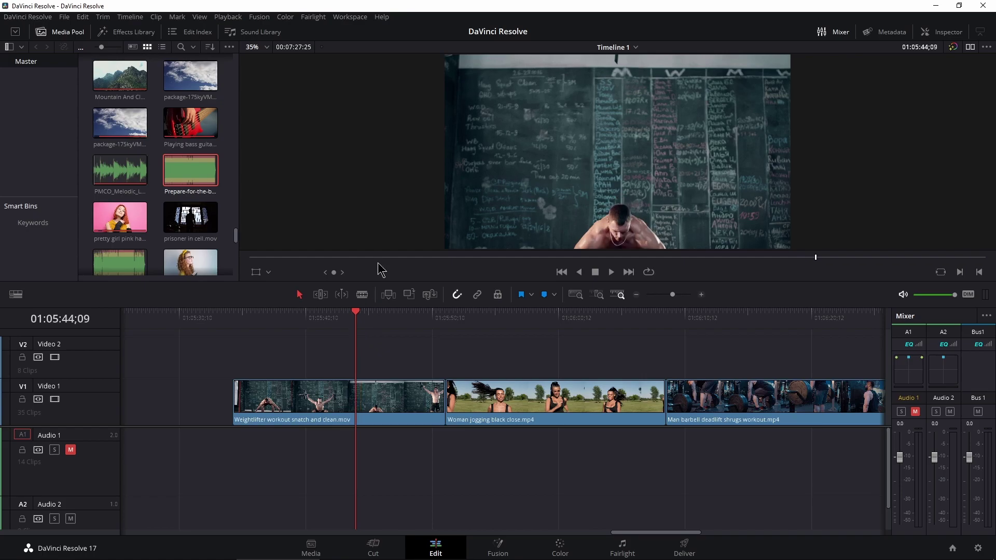
{"action": "left_click", "coordinate": [103, 17]}
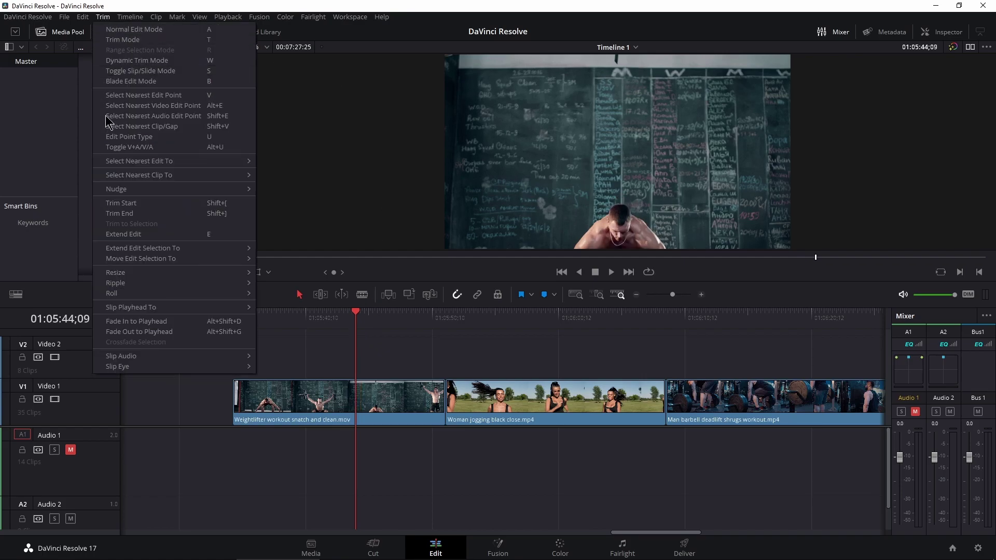
{"action": "mouse_move", "coordinate": [128, 287]}
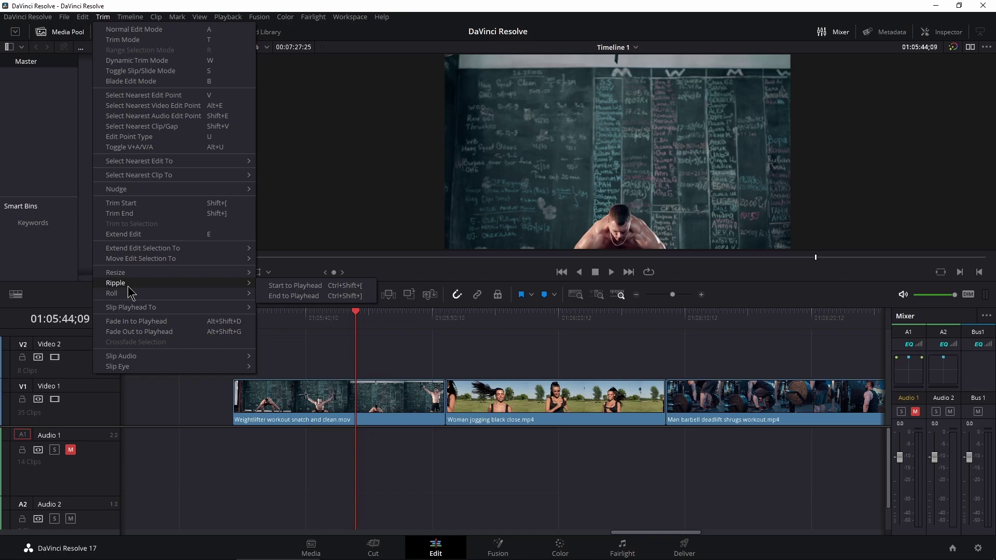
{"action": "mouse_move", "coordinate": [166, 295]}
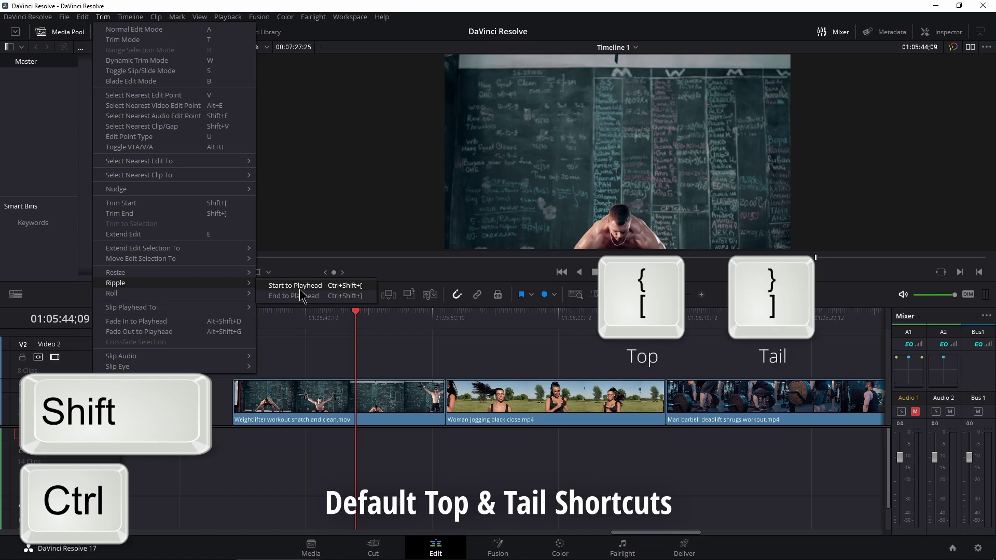
{"action": "left_click", "coordinate": [351, 320]}
Ripple-trim the start of the Woman jogging clip to the playhead at 01:05:55;19 and its end to 01:06:01;07
{"action": "left_click_drag", "start_coordinate": [352, 326], "coordinate": [499, 323]}
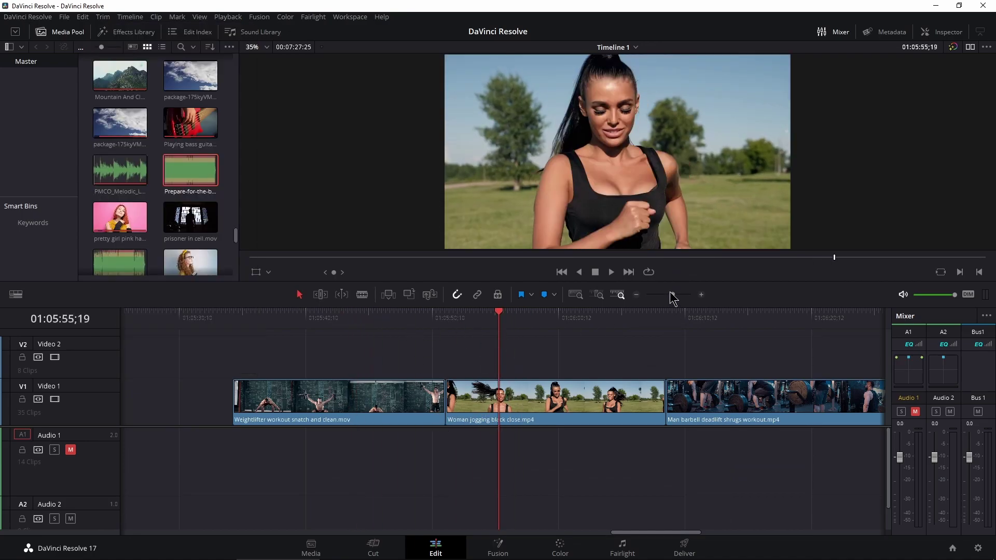
{"action": "left_click_drag", "start_coordinate": [671, 294], "coordinate": [676, 295]}
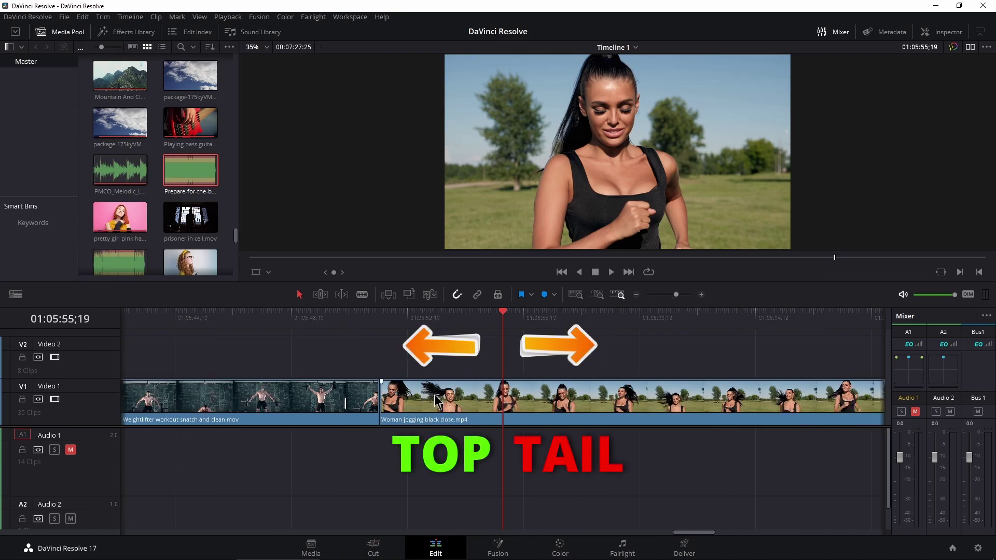
{"action": "key", "text": "ctrl+shift+bracketleft"}
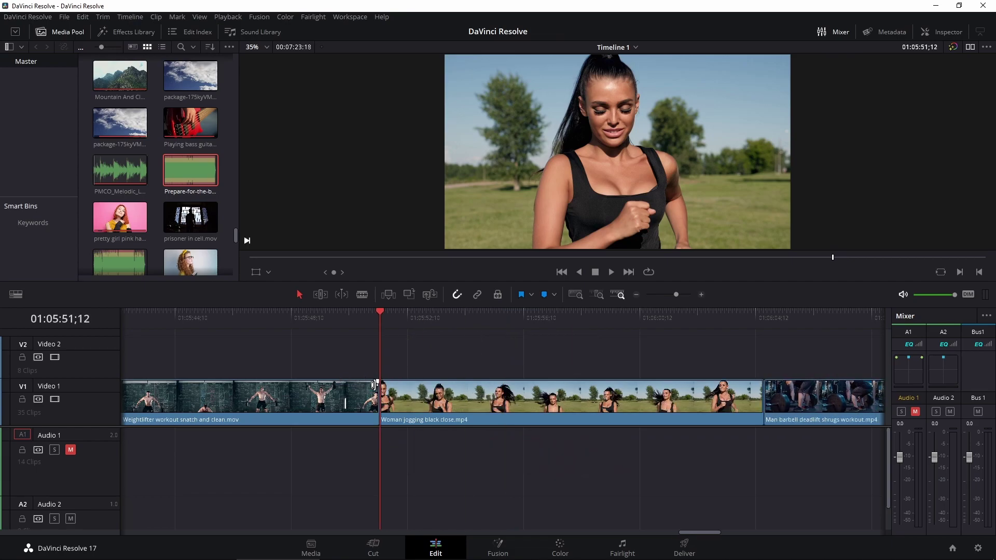
{"action": "left_click", "coordinate": [673, 294]}
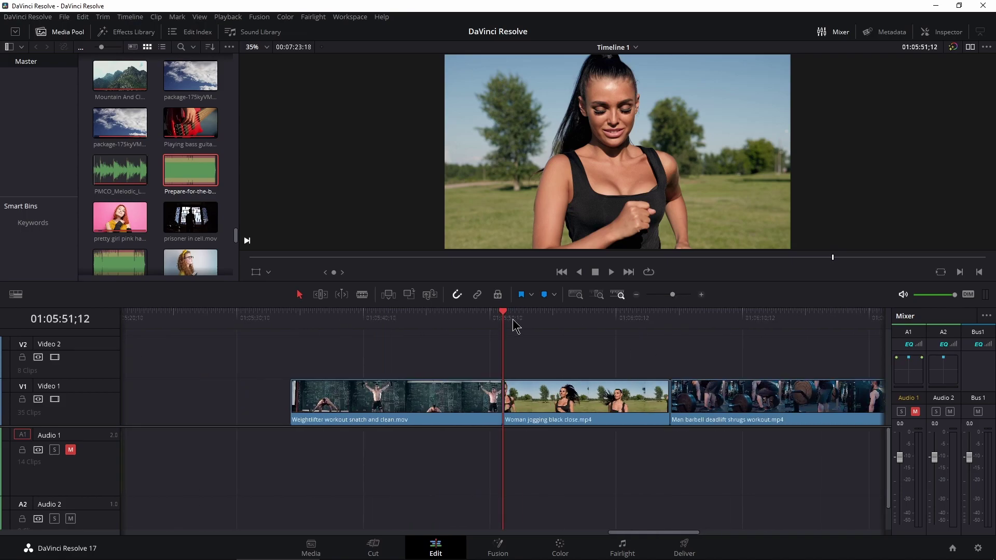
{"action": "left_click_drag", "start_coordinate": [511, 321], "coordinate": [626, 330]}
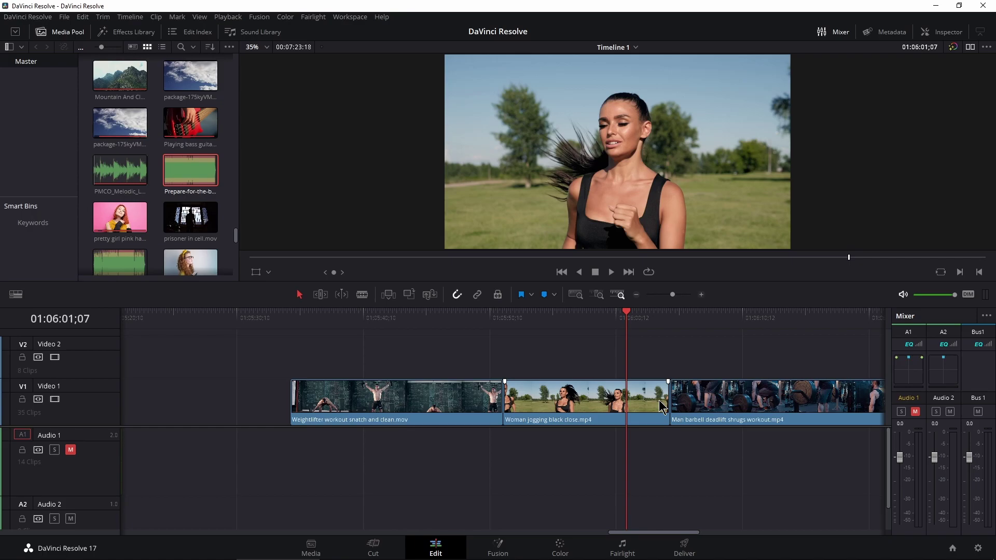
{"action": "key", "text": "ctrl+shift+]"}
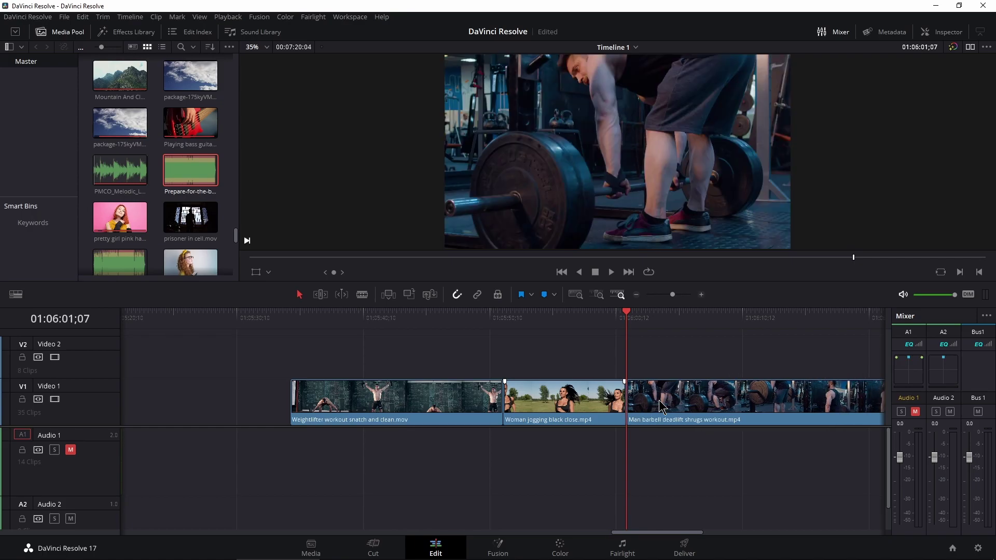
{"action": "scroll", "coordinate": [674, 401], "scroll_direction": "right", "scroll_amount": 3}
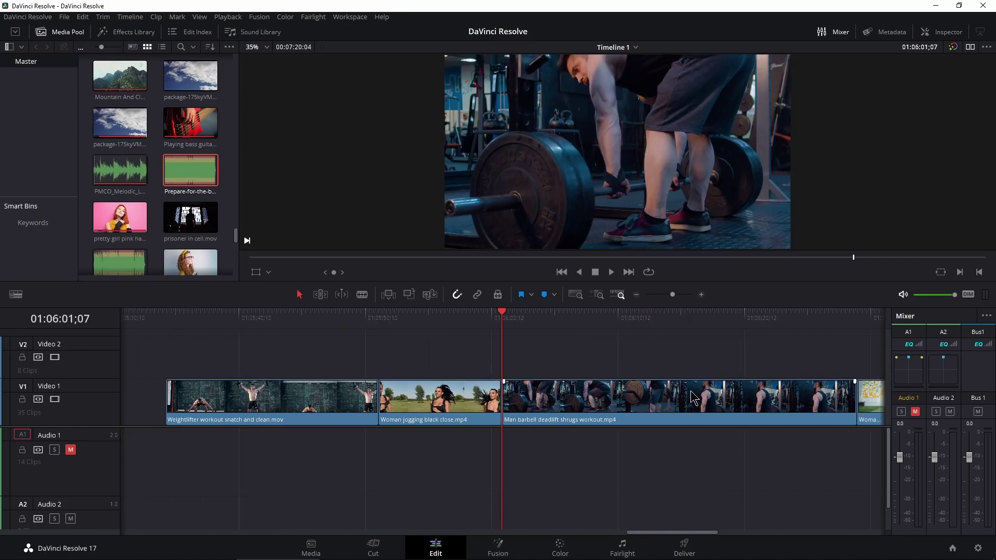
Undo both ripple trims on the Woman jogging clip
{"action": "key", "text": "ctrl+z"}
{"action": "key", "text": "ctrl+z"}
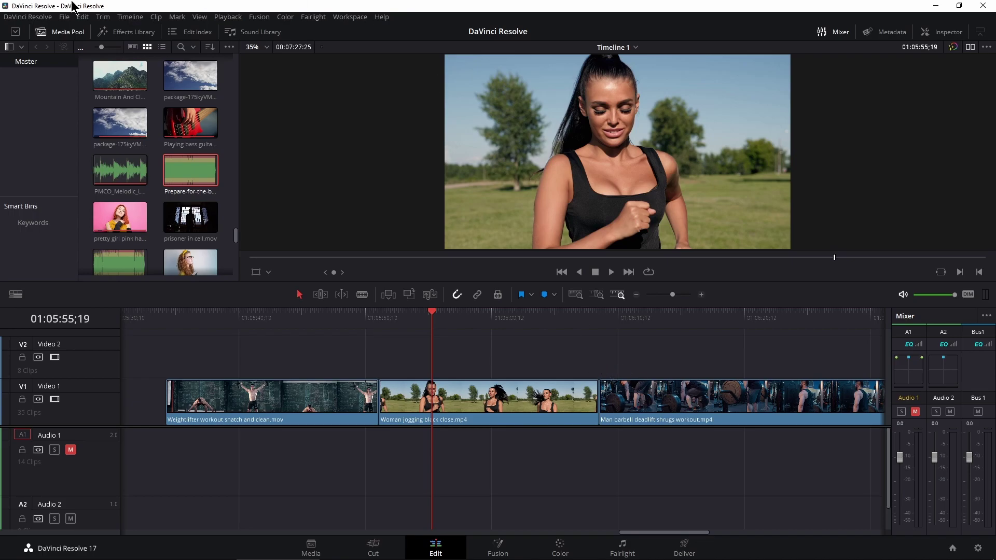
Open the keyboard customization settings and choose the DaVinci Resolve keyboard preset
{"action": "left_click", "coordinate": [28, 17]}
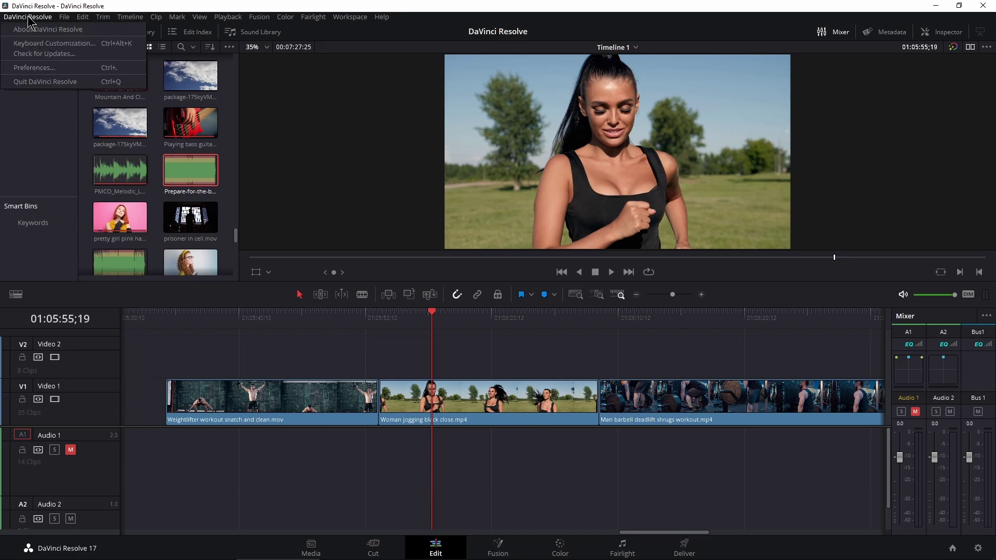
{"action": "left_click", "coordinate": [29, 43]}
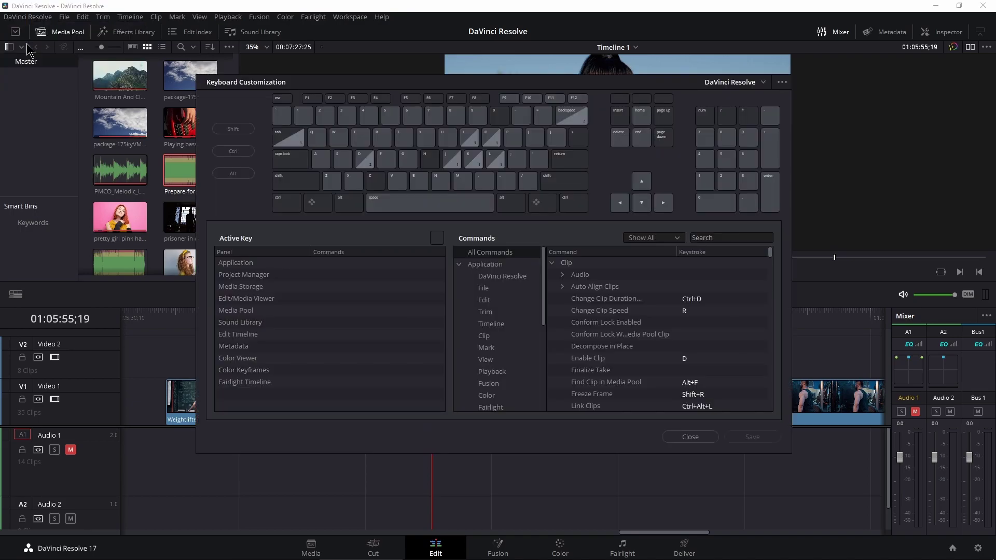
{"action": "left_click", "coordinate": [761, 82]}
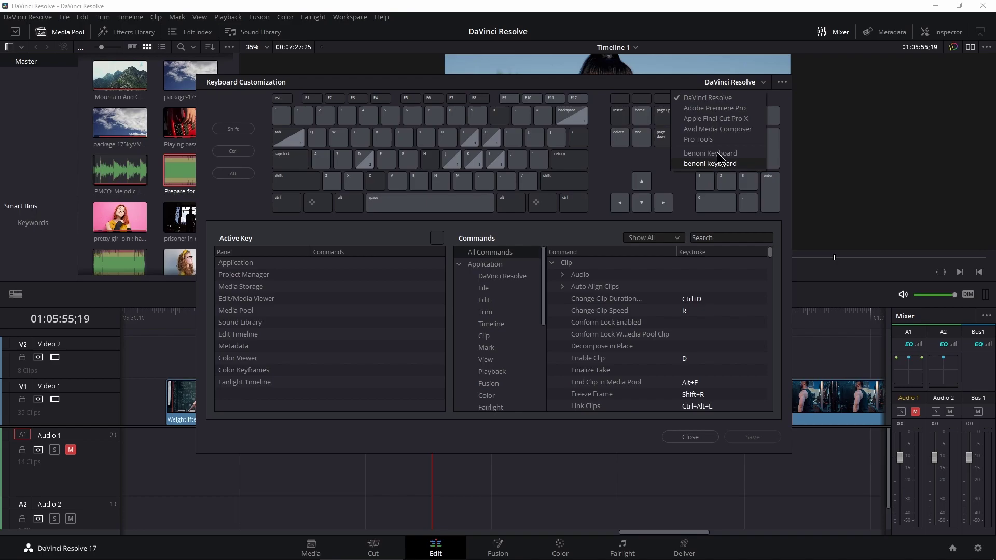
{"action": "left_click", "coordinate": [725, 100]}
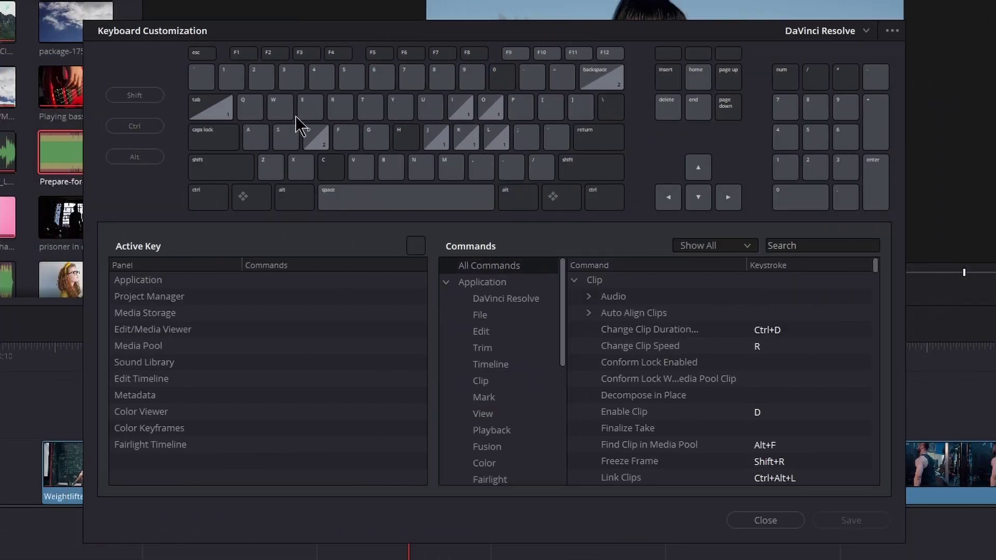
Find the command assigned to Q, Source/Timeline Viewer, and reassign it to the grave accent (`), accepting the conflict with Undo
{"action": "left_click", "coordinate": [251, 106]}
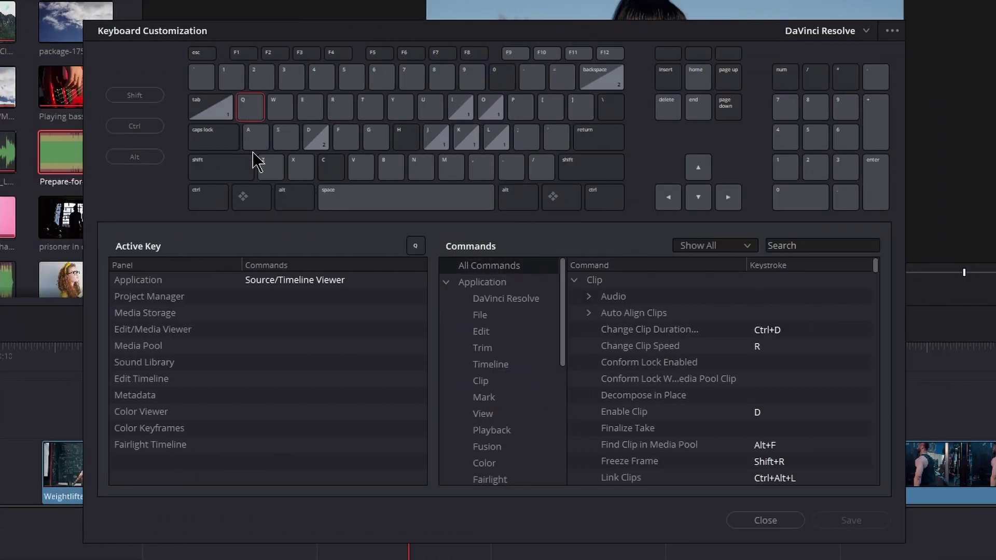
{"action": "left_click", "coordinate": [300, 286]}
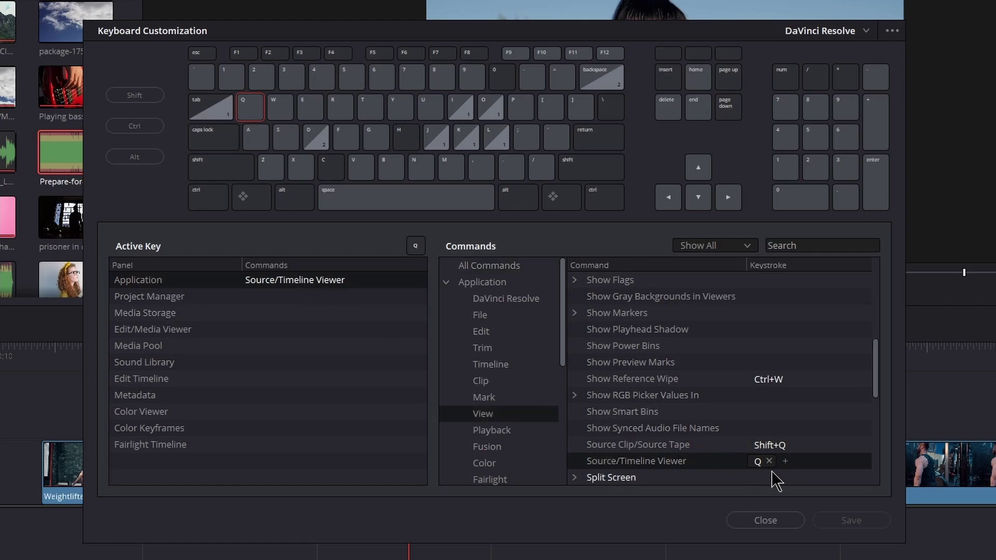
{"action": "left_click", "coordinate": [758, 463]}
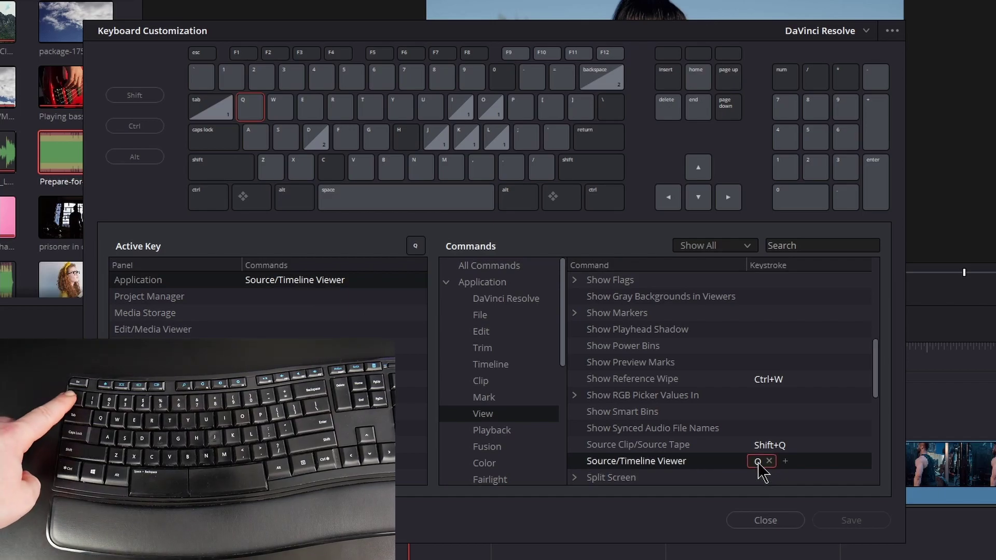
{"action": "key", "text": "grave"}
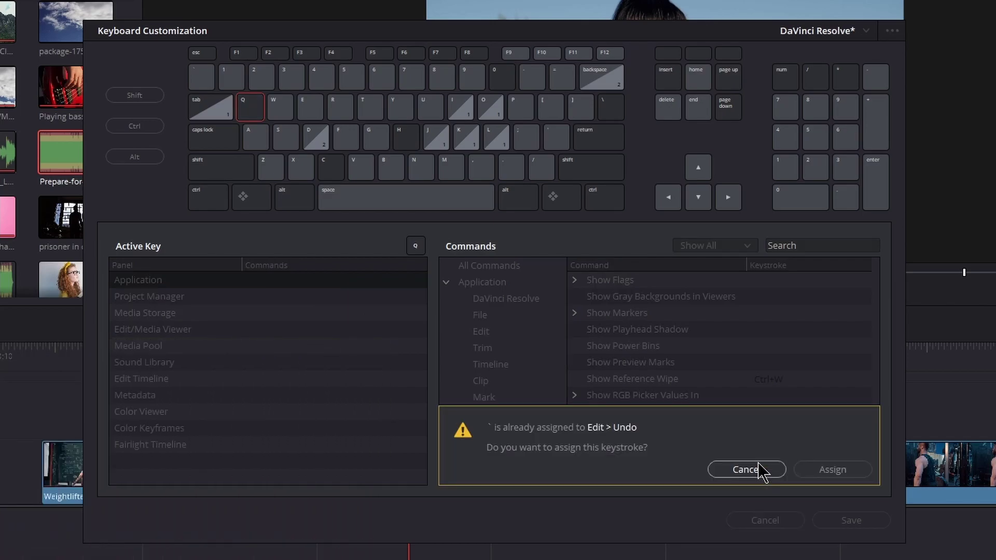
{"action": "left_click", "coordinate": [829, 469]}
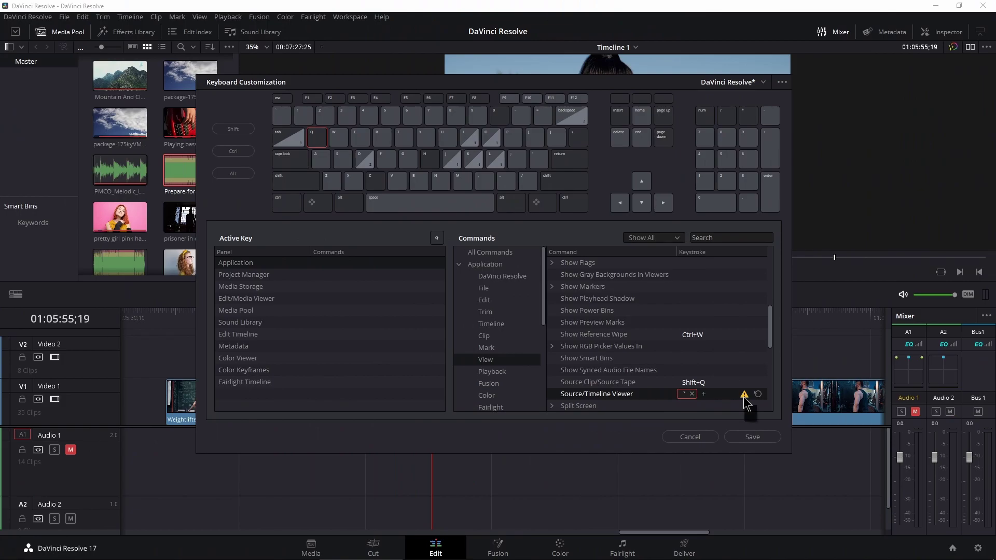
Look up the commands sharing the grave accent (`) and remove that keystroke from Undo
{"action": "left_click", "coordinate": [284, 117]}
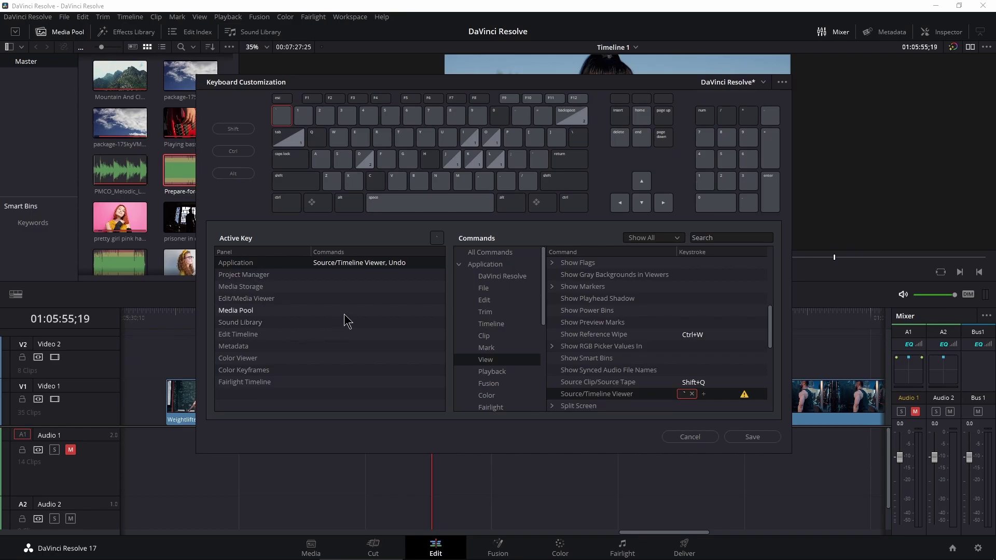
{"action": "left_click", "coordinate": [401, 263]}
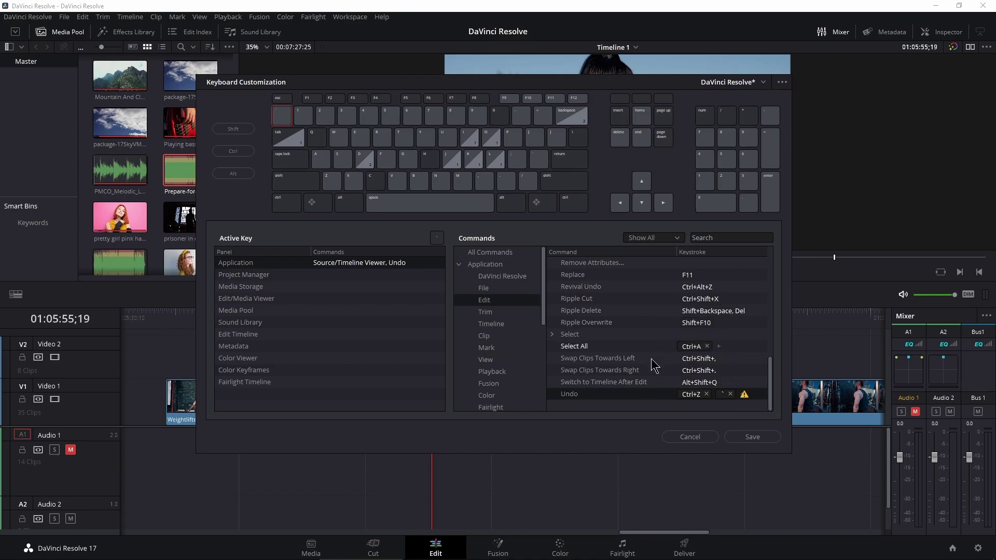
{"action": "left_click", "coordinate": [730, 394]}
Look up the command assigned to W, Dynamic Trim Mode, and remove its W keystroke
{"action": "left_click", "coordinate": [340, 139]}
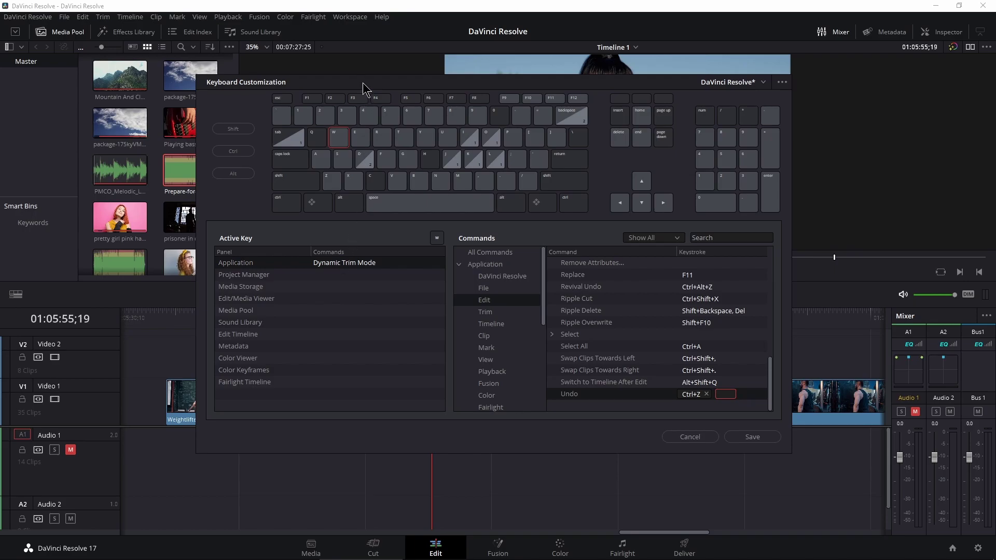
{"action": "left_click_drag", "start_coordinate": [362, 82], "coordinate": [464, 82]}
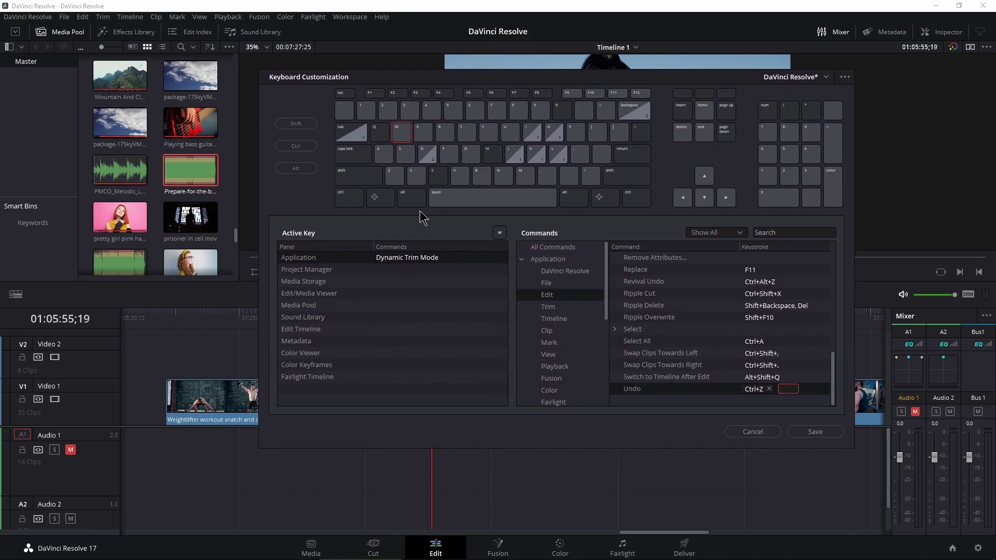
{"action": "left_click", "coordinate": [404, 260]}
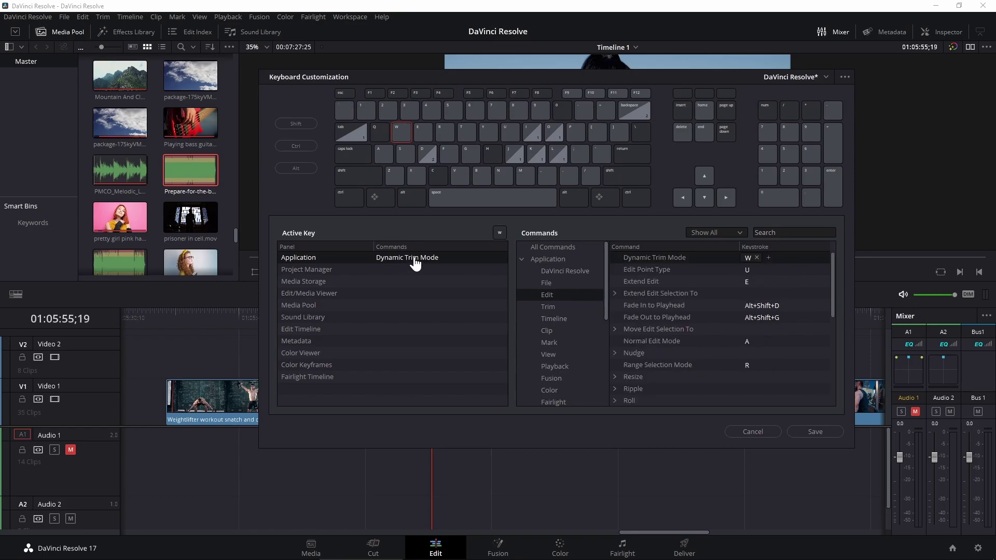
{"action": "left_click", "coordinate": [757, 257]}
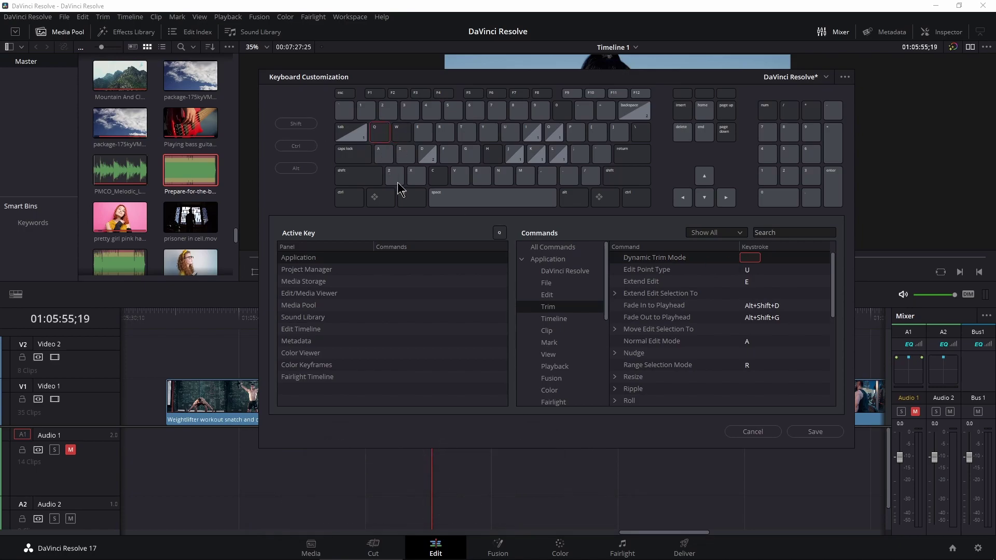
Find the Ripple command Start to Playhead among the Trim commands by searching for "start" and set its keystroke to Q
{"action": "left_click", "coordinate": [779, 233]}
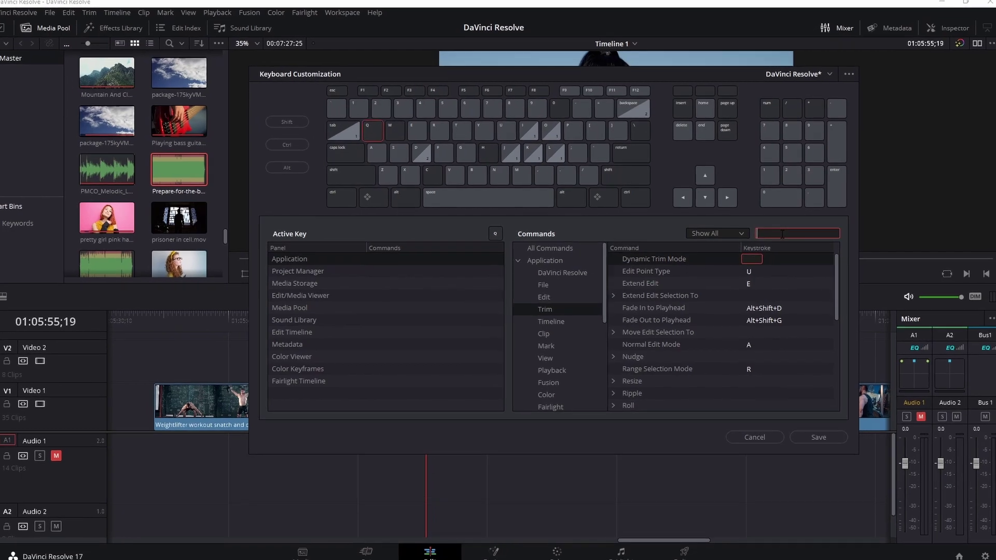
{"action": "type", "text": "st"}
{"action": "type", "text": "art"}
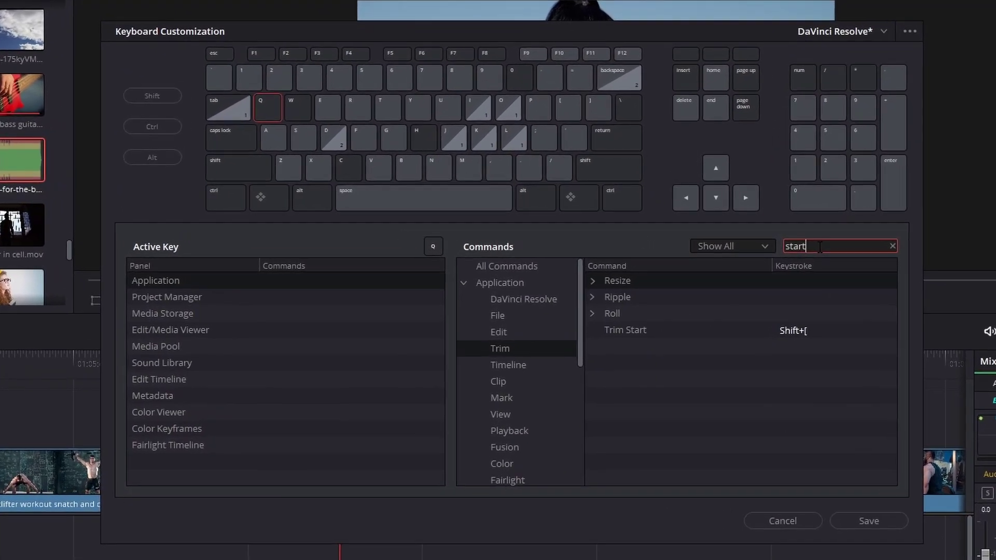
{"action": "left_click", "coordinate": [592, 298]}
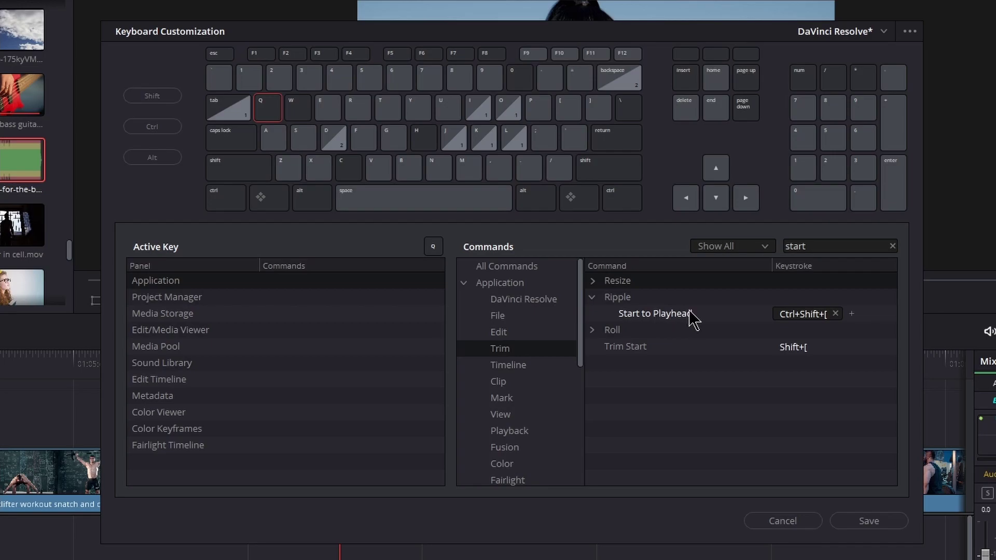
{"action": "left_click", "coordinate": [811, 317]}
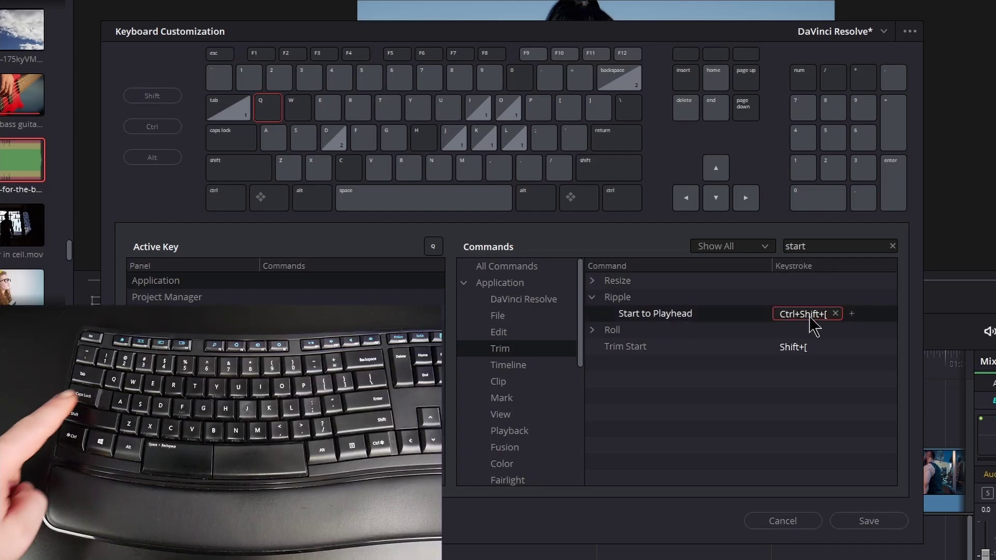
{"action": "key", "text": "q"}
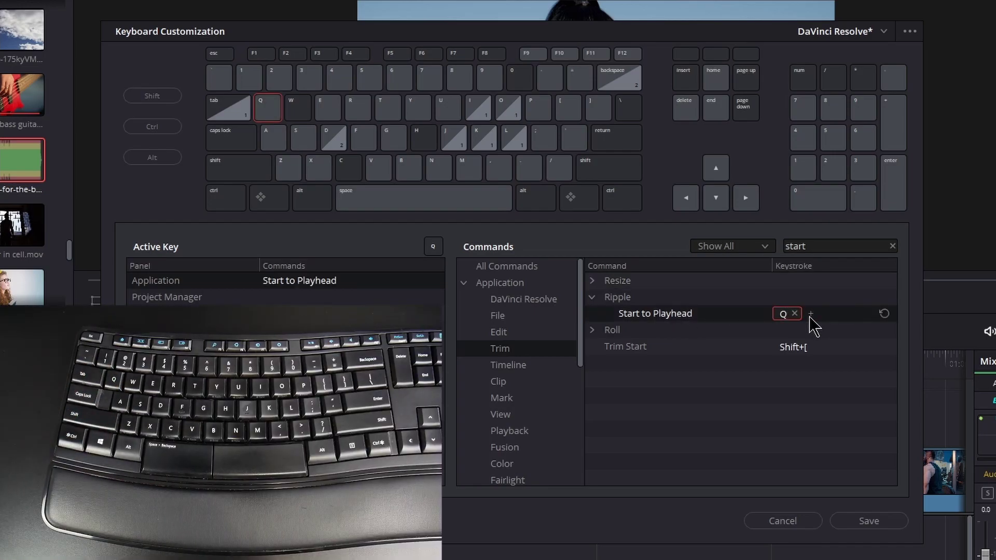
Check the W key, search the Trim commands for "end", and set the Ripple command End to Playhead to W
{"action": "left_click", "coordinate": [298, 106]}
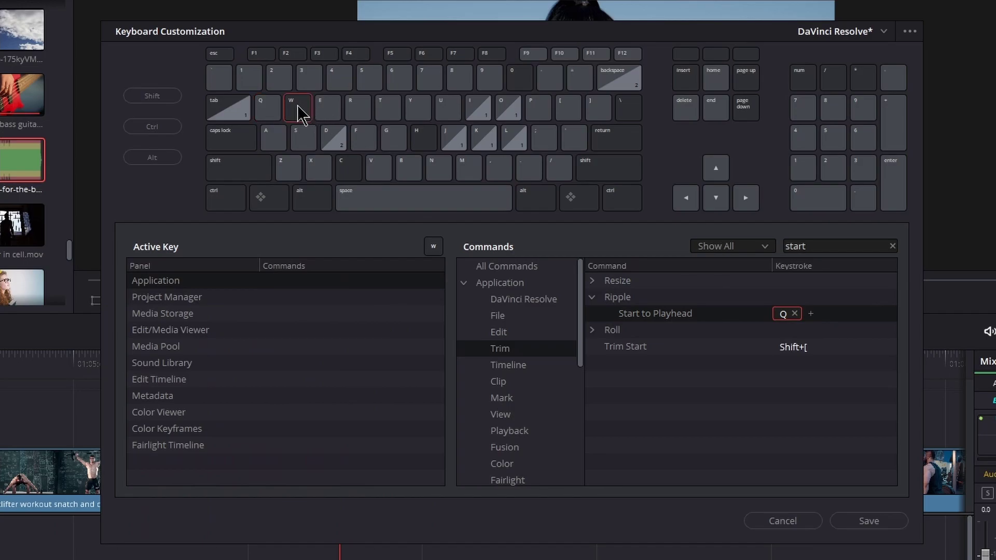
{"action": "left_click", "coordinate": [871, 249]}
{"action": "key", "text": "BackSpace"}
{"action": "key", "text": "BackSpace"}
{"action": "key", "text": "BackSpace"}
{"action": "key", "text": "BackSpace"}
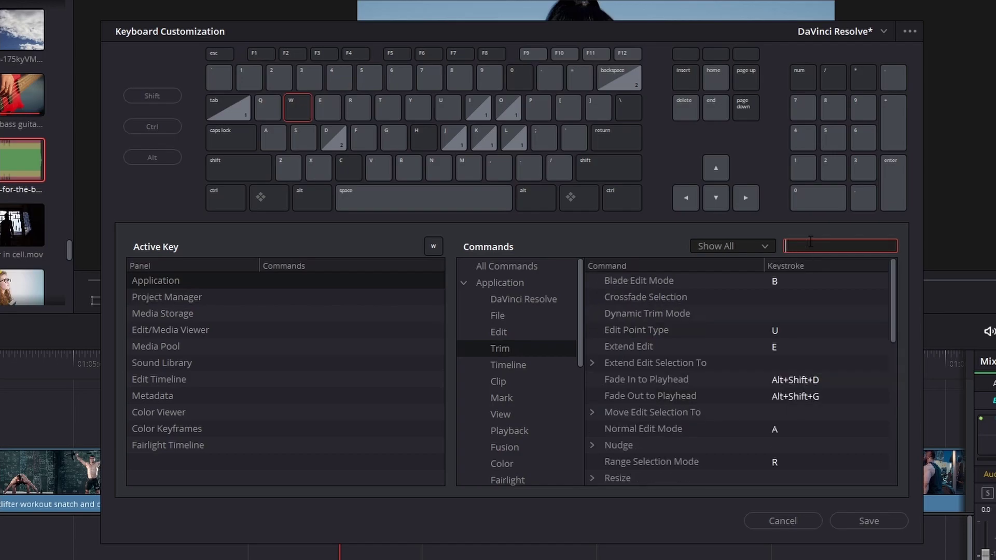
{"action": "type", "text": "end"}
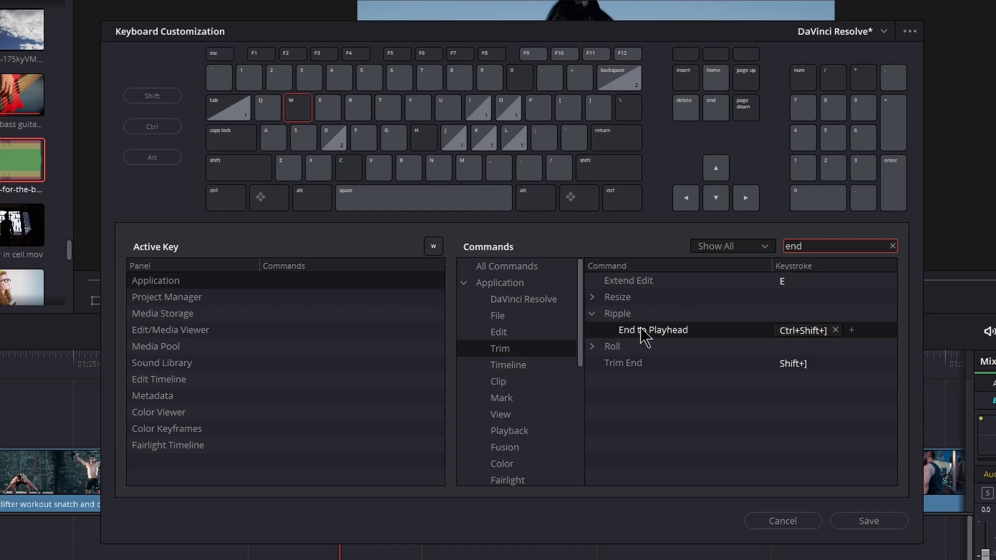
{"action": "left_click", "coordinate": [835, 330]}
{"action": "key", "text": "w"}
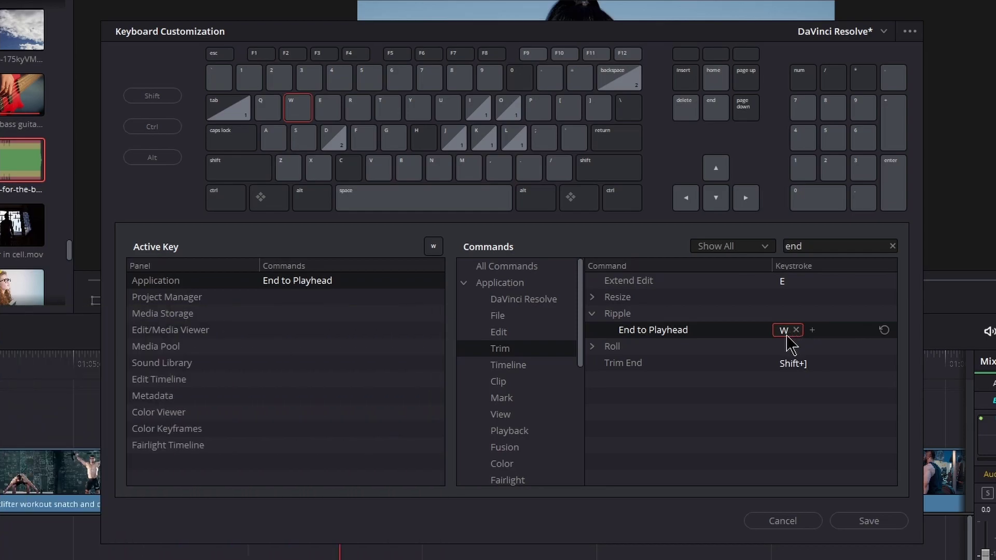
Switch to the existing personal keyboard preset, discarding the unsaved changes to the DaVinci Resolve preset, and close the keyboard customization
{"action": "left_click", "coordinate": [877, 519]}
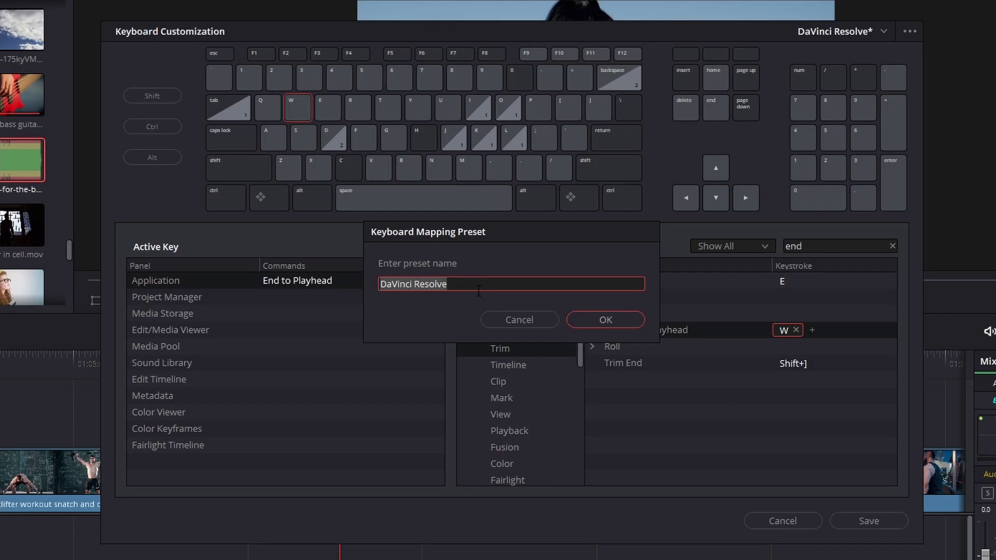
{"action": "left_click", "coordinate": [501, 319]}
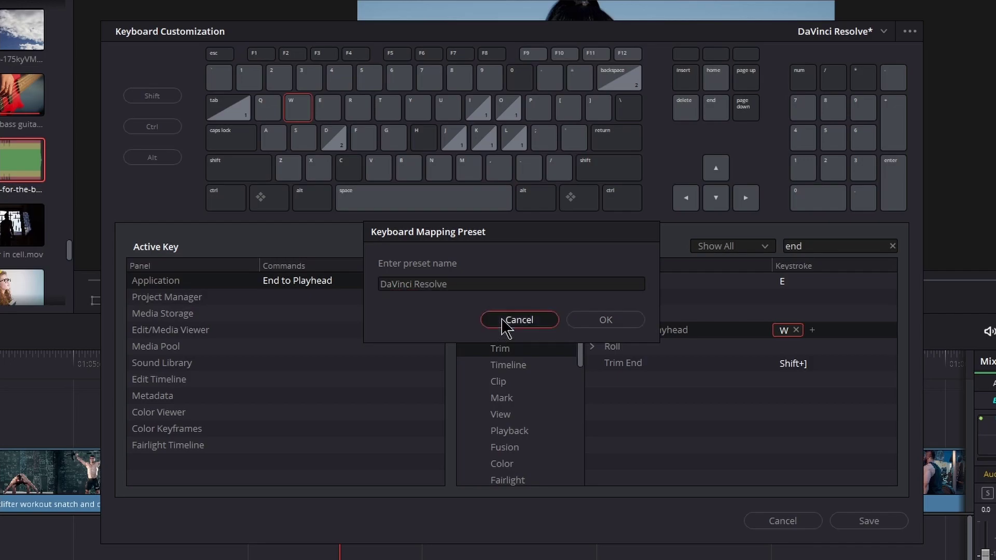
{"action": "left_click", "coordinate": [883, 33]}
{"action": "left_click", "coordinate": [804, 144]}
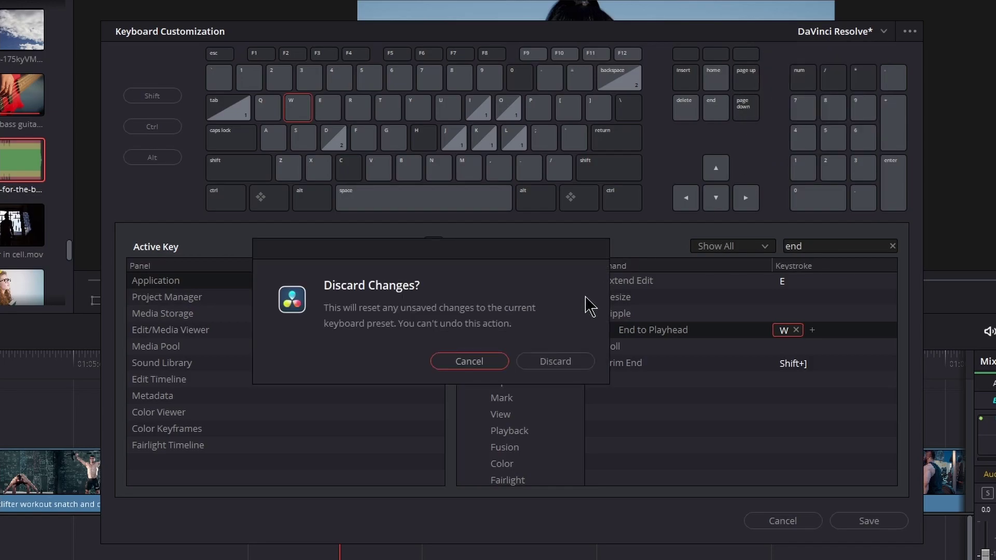
{"action": "left_click", "coordinate": [556, 364]}
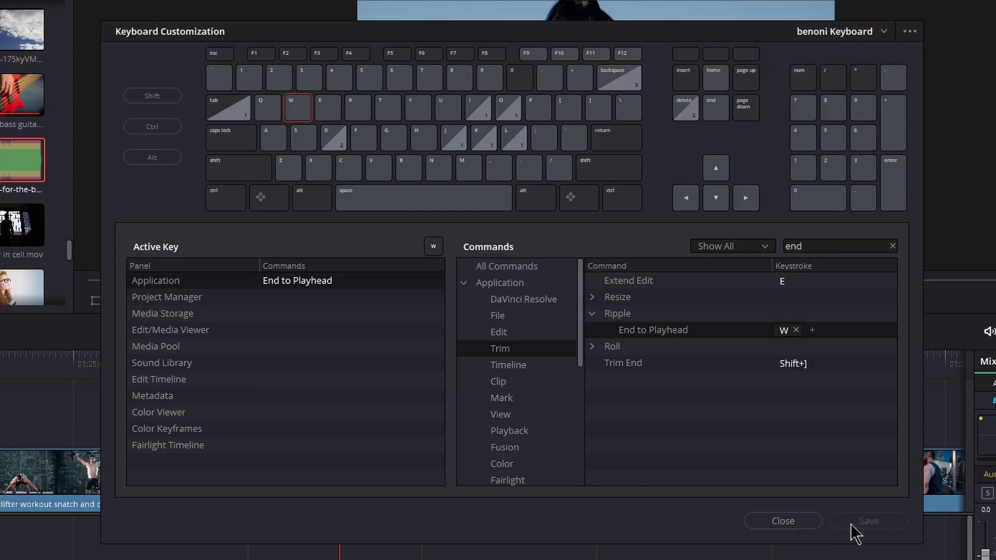
{"action": "left_click", "coordinate": [782, 521]}
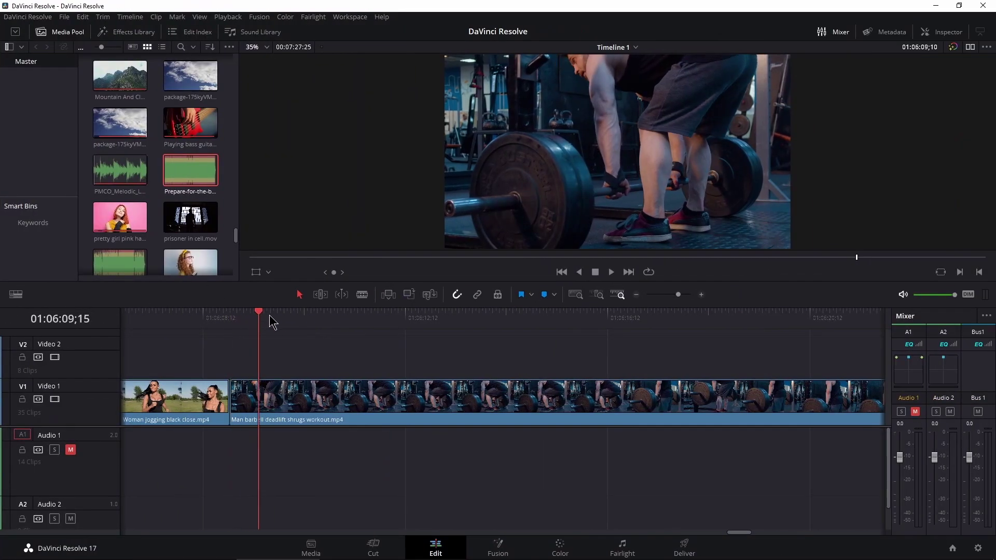
Ripple trim the barbell deadlift clip's start at 01:06:15;02 and its end at 01:06:26;22, and undo both trims
{"action": "left_click_drag", "start_coordinate": [271, 323], "coordinate": [543, 333]}
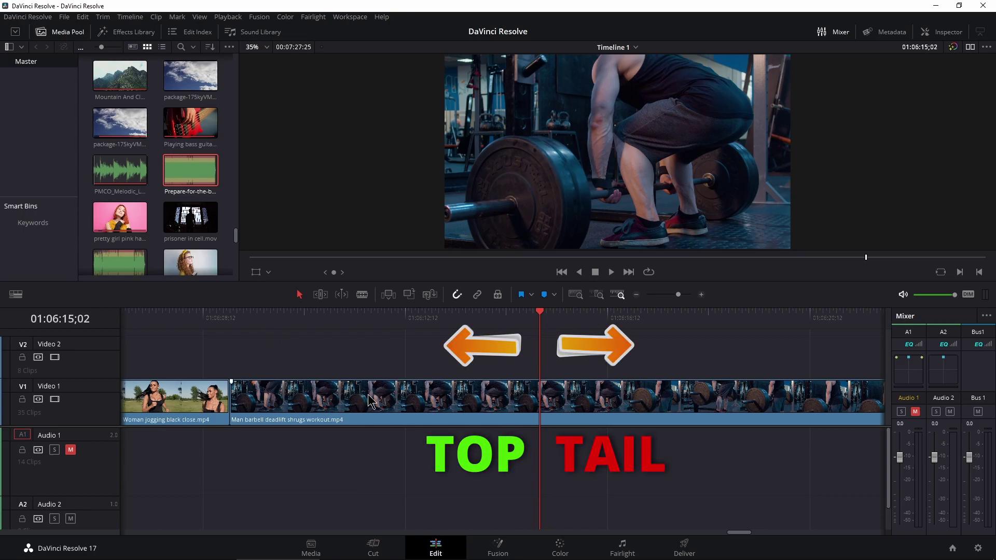
{"action": "key", "text": "q"}
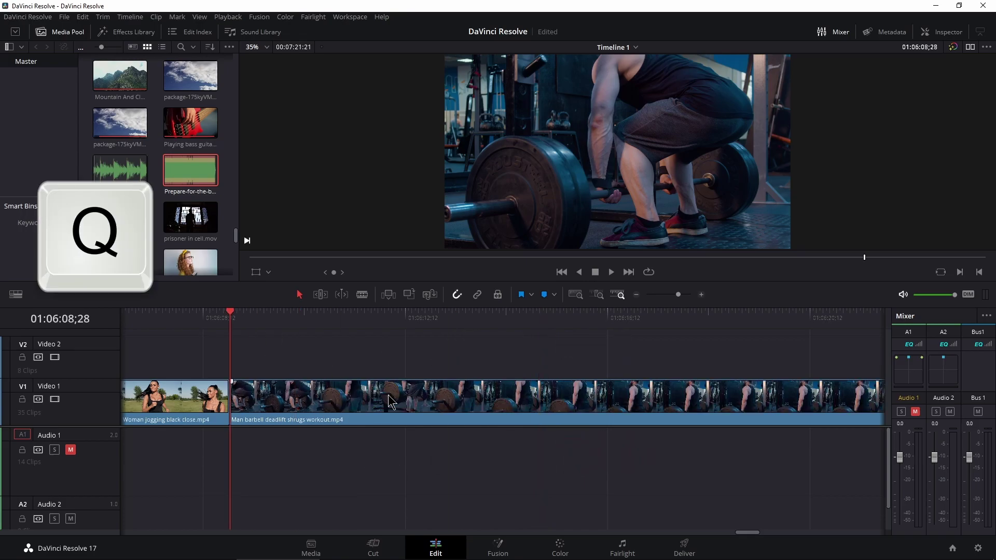
{"action": "left_click", "coordinate": [676, 294]}
{"action": "left_click_drag", "start_coordinate": [675, 296], "coordinate": [700, 325]}
{"action": "scroll", "coordinate": [642, 359], "scroll_direction": "right", "scroll_amount": 3}
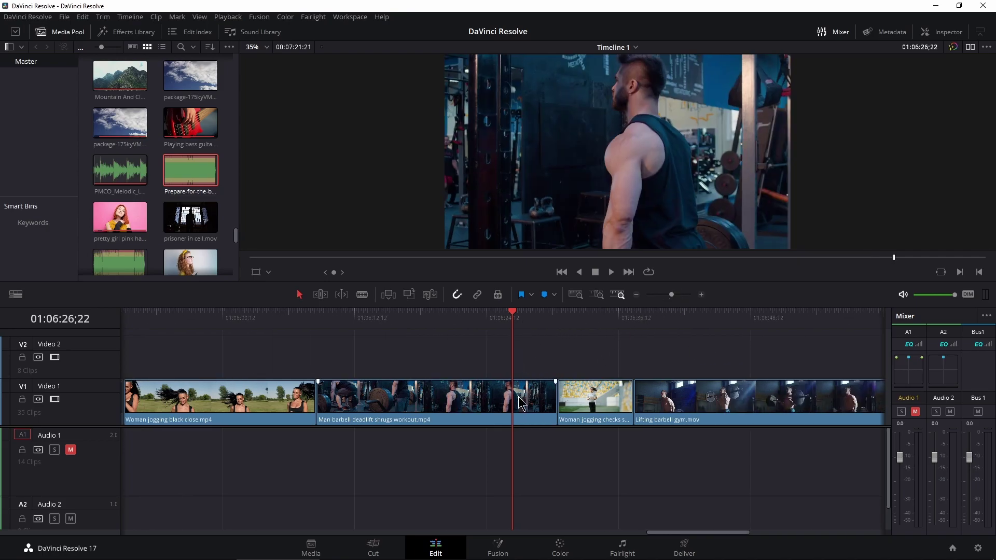
{"action": "key", "text": "w"}
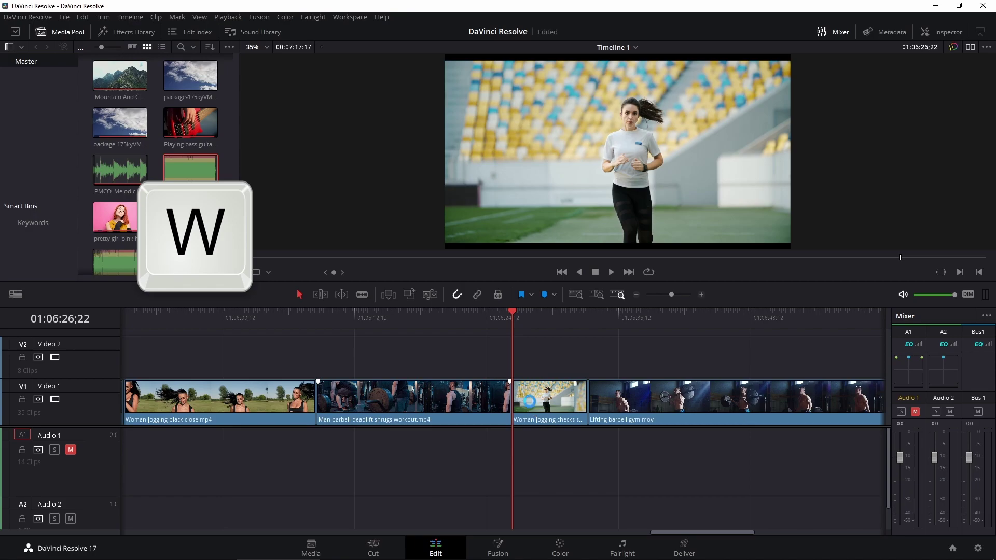
{"action": "key", "text": "ctrl+z"}
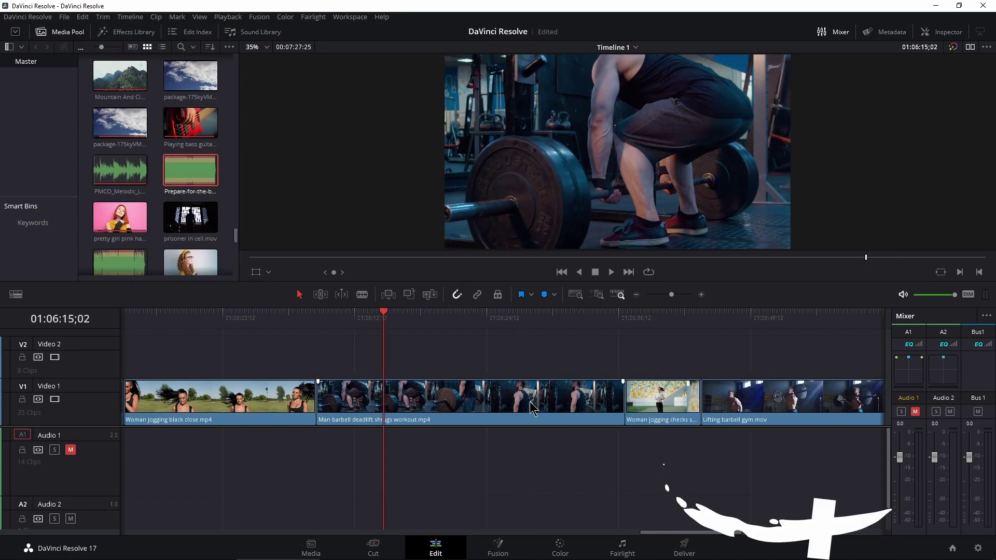
Add the Prepare-for-the-boss-fight audio to Audio 1 beneath the workout clips and lower its volume
{"action": "left_click_drag", "start_coordinate": [190, 171], "coordinate": [495, 474]}
{"action": "key", "text": "ctrl+minus"}
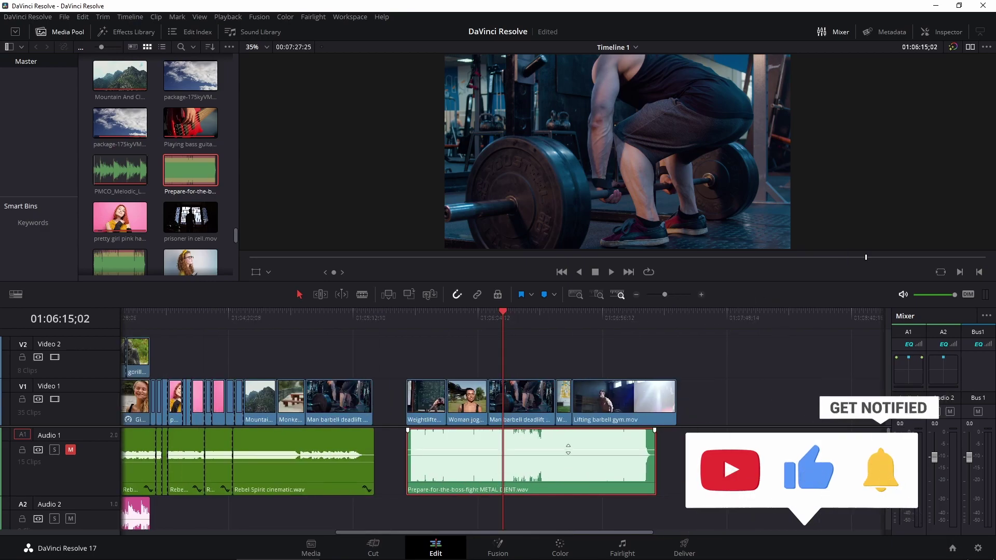
{"action": "left_click_drag", "start_coordinate": [569, 452], "coordinate": [569, 457]}
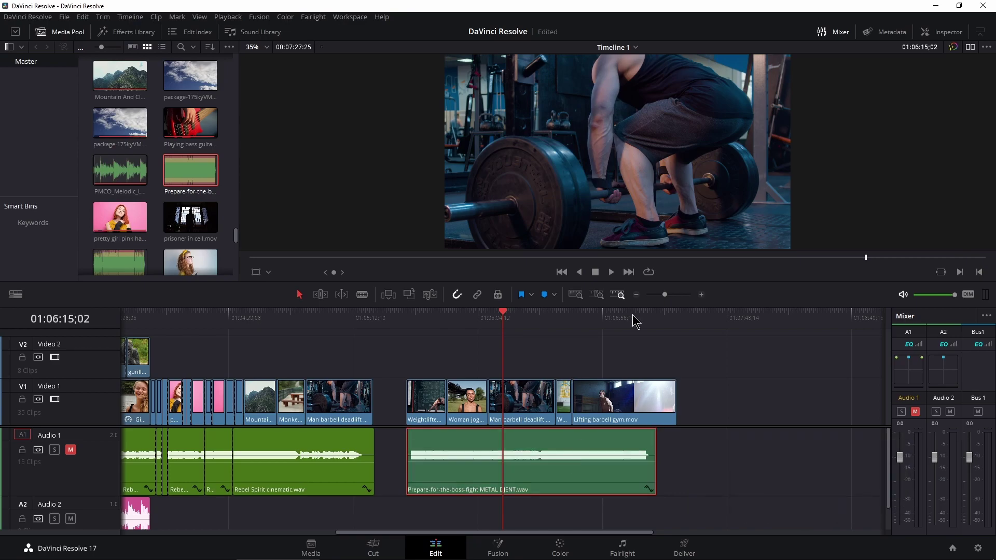
Ripple trim the start of the jogging clip and the music beneath it to 01:05:56;28, and undo the trim
{"action": "left_click_drag", "start_coordinate": [663, 294], "coordinate": [672, 294]}
{"action": "scroll", "coordinate": [512, 399], "scroll_direction": "up", "scroll_amount": 1}
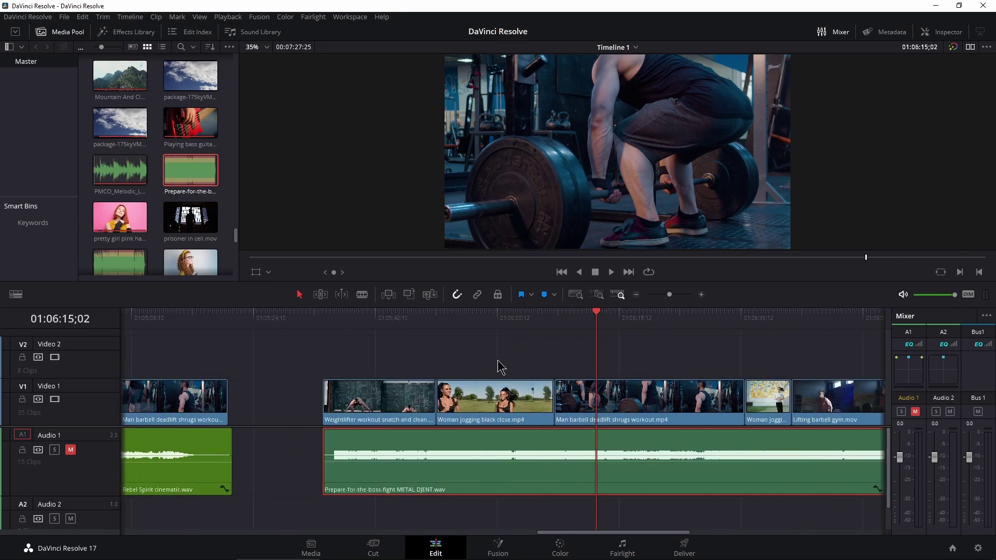
{"action": "left_click_drag", "start_coordinate": [487, 320], "coordinate": [475, 324]}
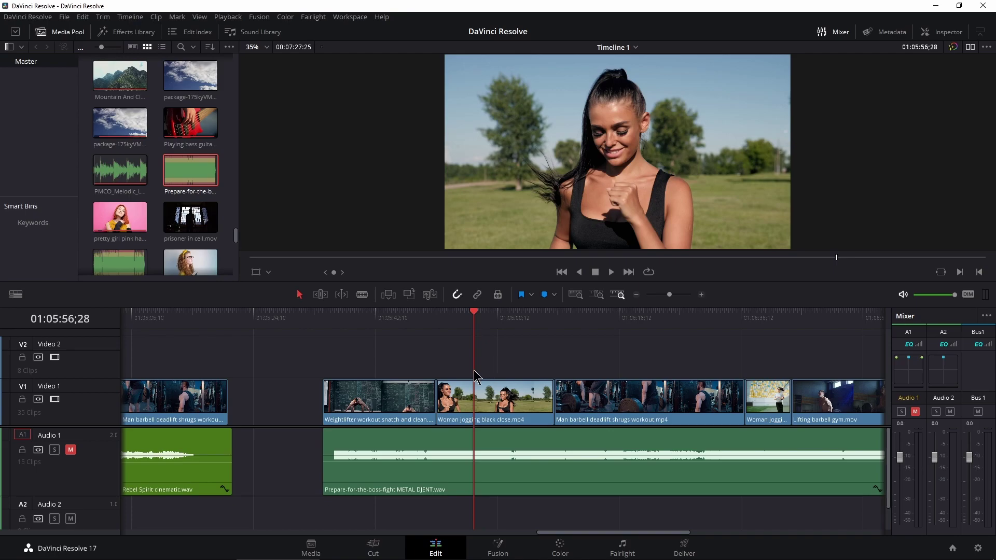
{"action": "key", "text": "ctrl+shift+bracketleft"}
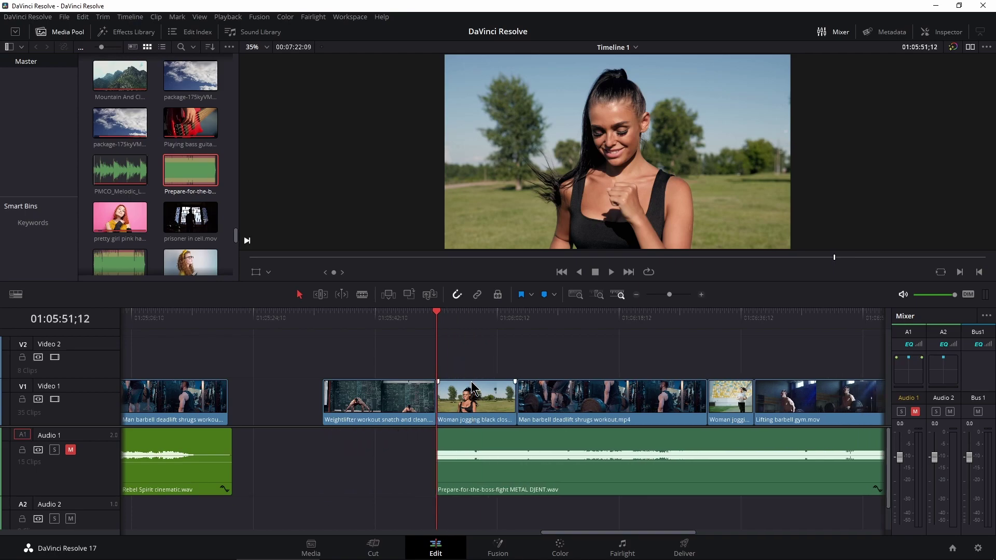
{"action": "key", "text": "ctrl+z"}
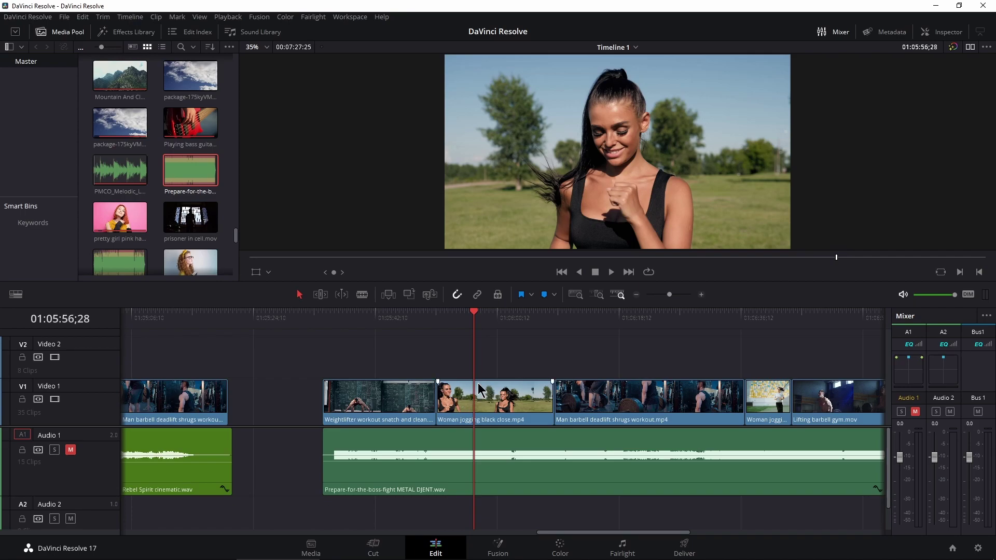
Ripple trim the end of the jogging clip and the music beneath it to the playhead, and undo the trim
{"action": "mouse_move", "coordinate": [669, 294]}
{"action": "left_mouse_down"}
{"action": "mouse_move", "coordinate": [680, 297]}
{"action": "mouse_move", "coordinate": [667, 299]}
{"action": "left_mouse_up"}
{"action": "key", "text": "ctrl+shift+]"}
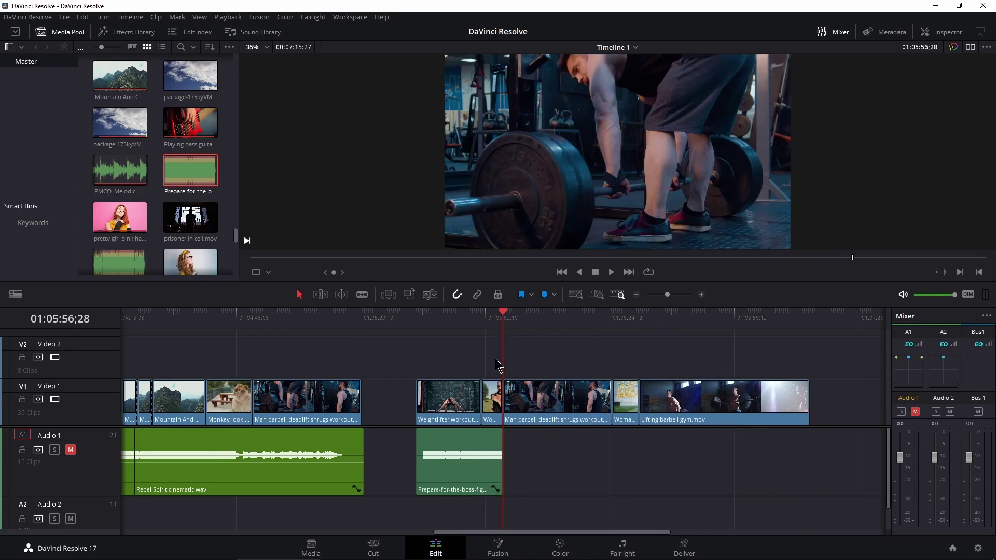
{"action": "left_click_drag", "start_coordinate": [667, 296], "coordinate": [672, 294]}
{"action": "key", "text": "ctrl+z"}
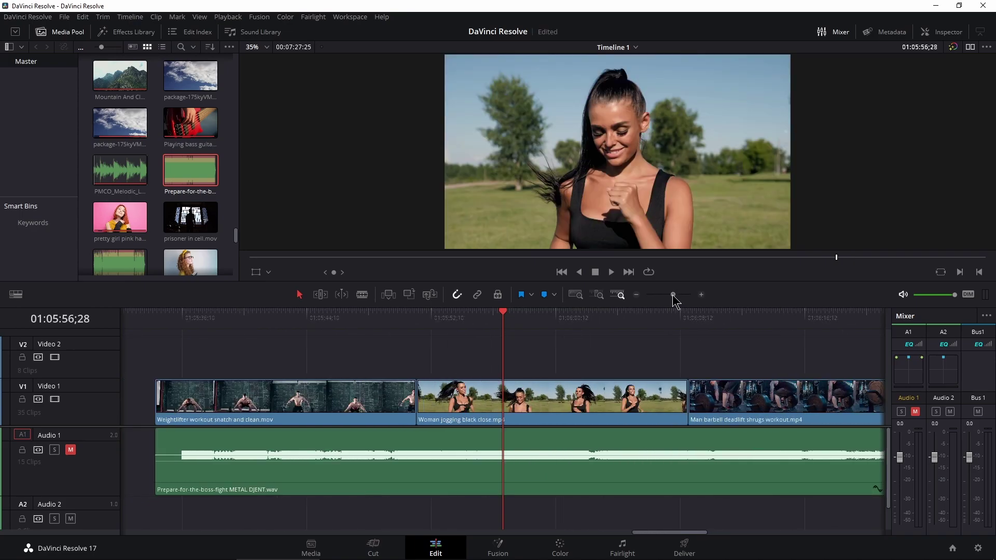
{"action": "key", "text": "ctrl+shift+z"}
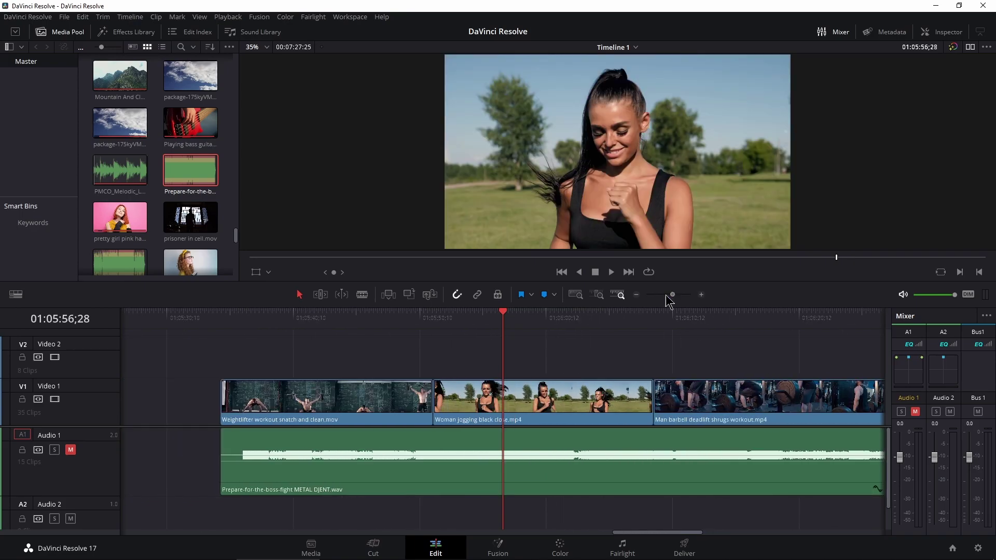
Select only the Woman jogging black close clip and try ripple trimming its end and its start to the playhead, undoing each trim
{"action": "left_click", "coordinate": [550, 402]}
{"action": "key", "text": "ctrl+shift+bracketright"}
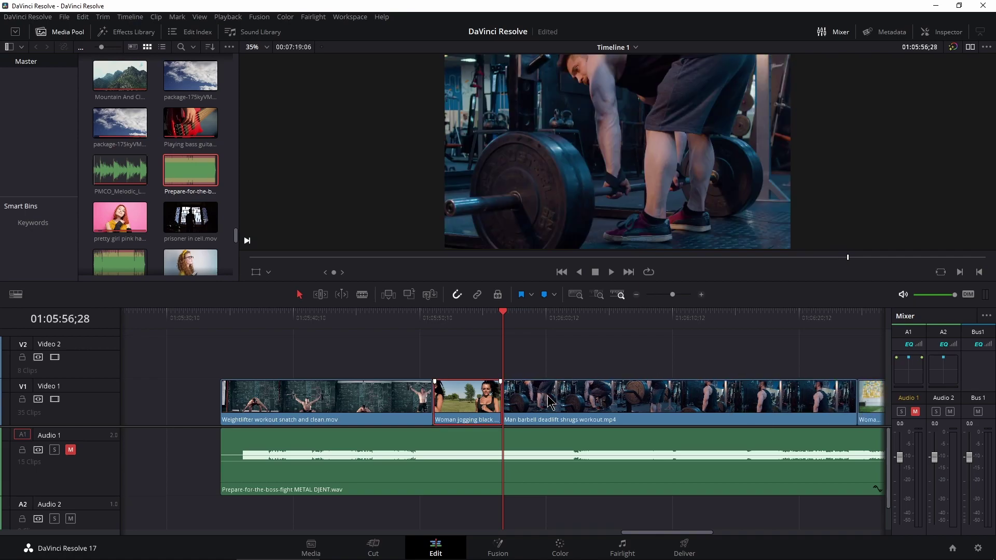
{"action": "key", "text": "ctrl+z"}
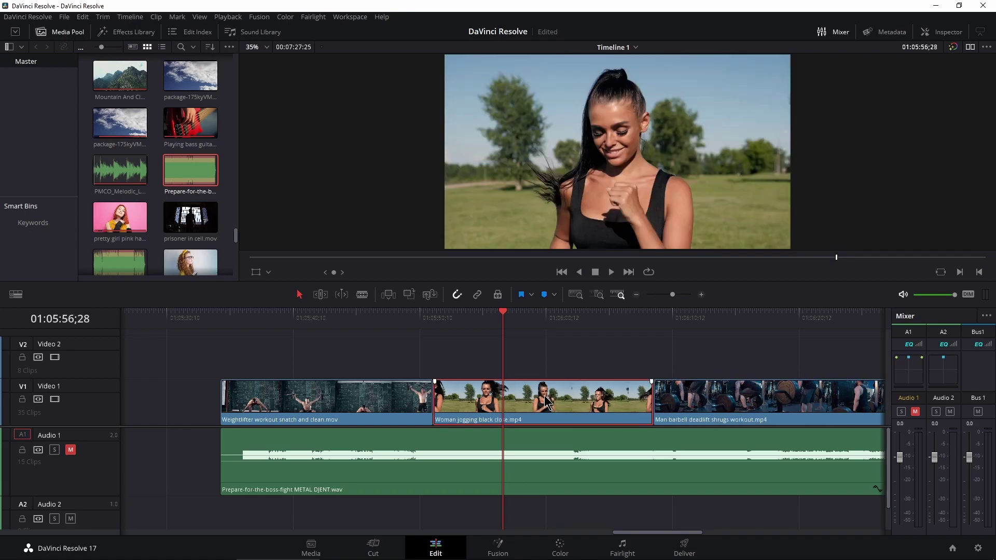
{"action": "key", "text": "ctrl+shift+bracketleft"}
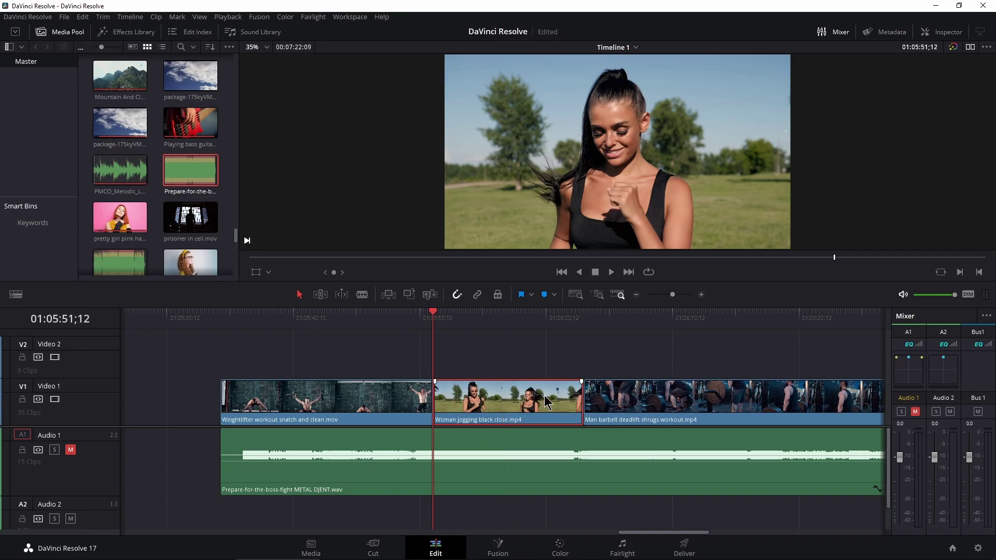
{"action": "key", "text": "ctrl+z"}
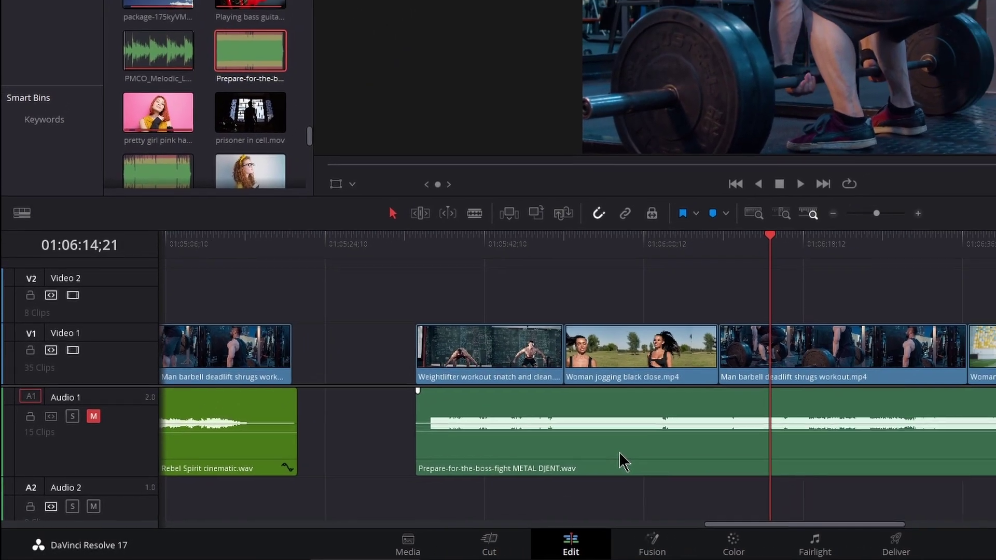
Place the playhead at 01:03:43;01 over the last gorilla clip and turn off the Auto Track Selector for Video 1
{"action": "key", "text": "ctrl+shift+["}
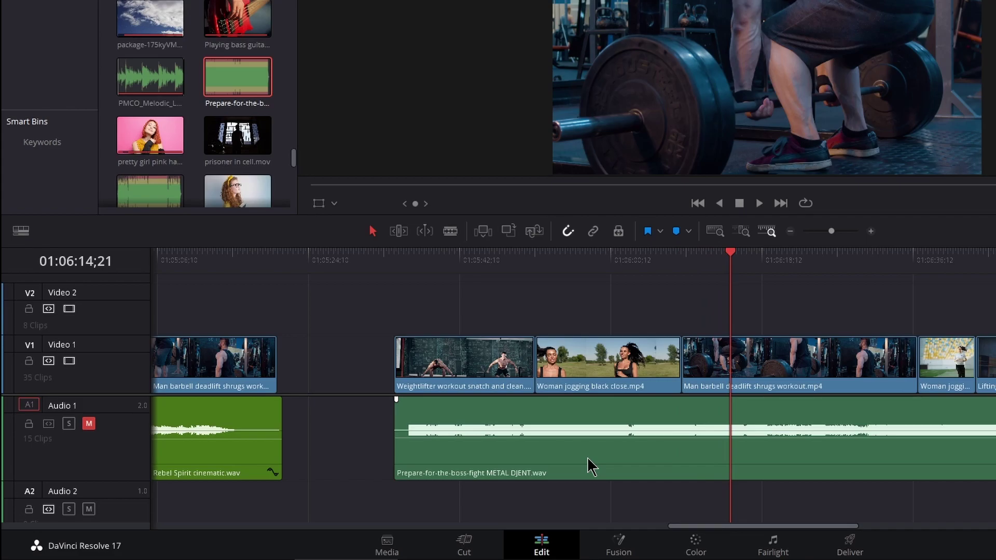
{"action": "scroll", "coordinate": [587, 456], "scroll_direction": "left", "scroll_amount": 10}
{"action": "scroll", "coordinate": [551, 447], "scroll_direction": "left", "scroll_amount": 5}
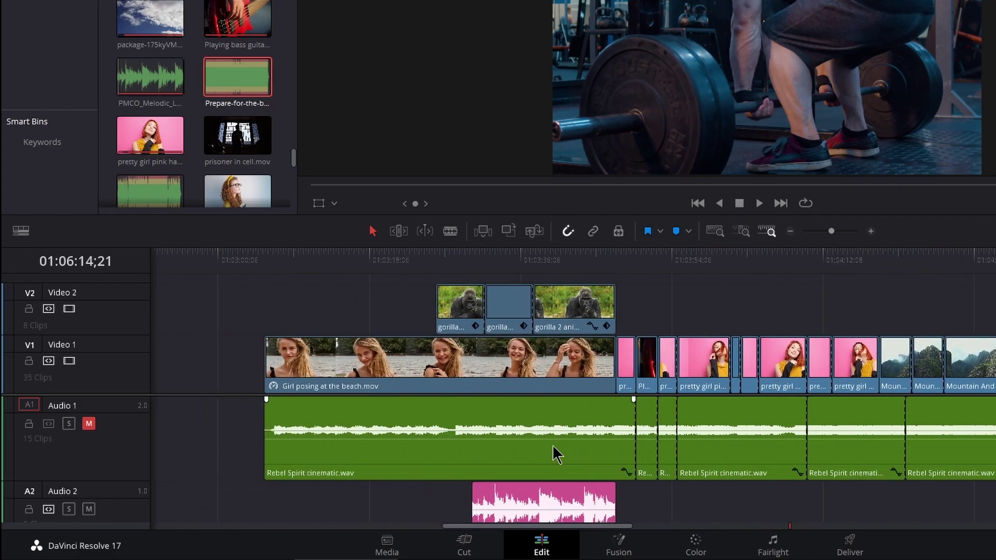
{"action": "left_click", "coordinate": [579, 261]}
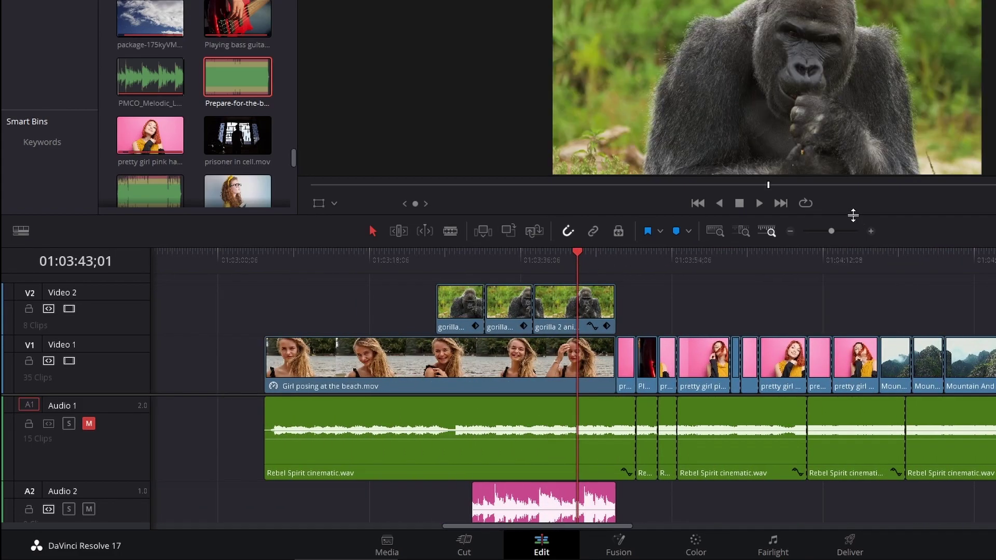
{"action": "left_click_drag", "start_coordinate": [831, 231], "coordinate": [837, 231]}
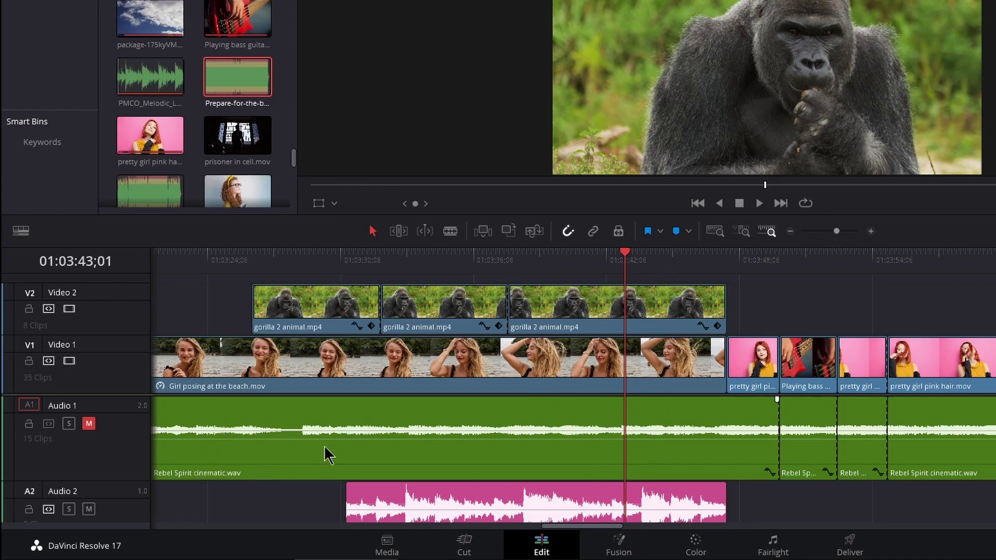
{"action": "scroll", "coordinate": [337, 462], "scroll_direction": "down", "scroll_amount": 1}
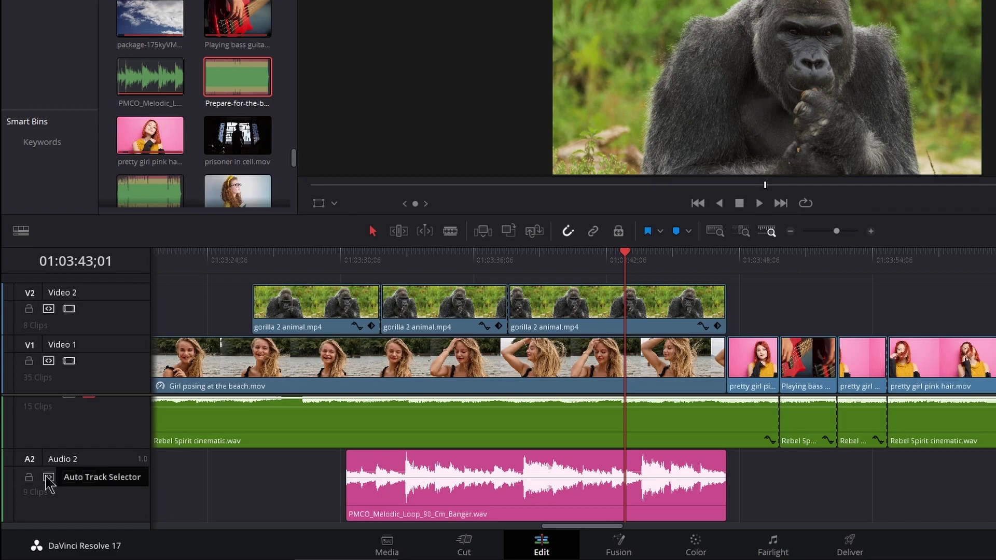
{"action": "scroll", "coordinate": [218, 485], "scroll_direction": "up", "scroll_amount": 1}
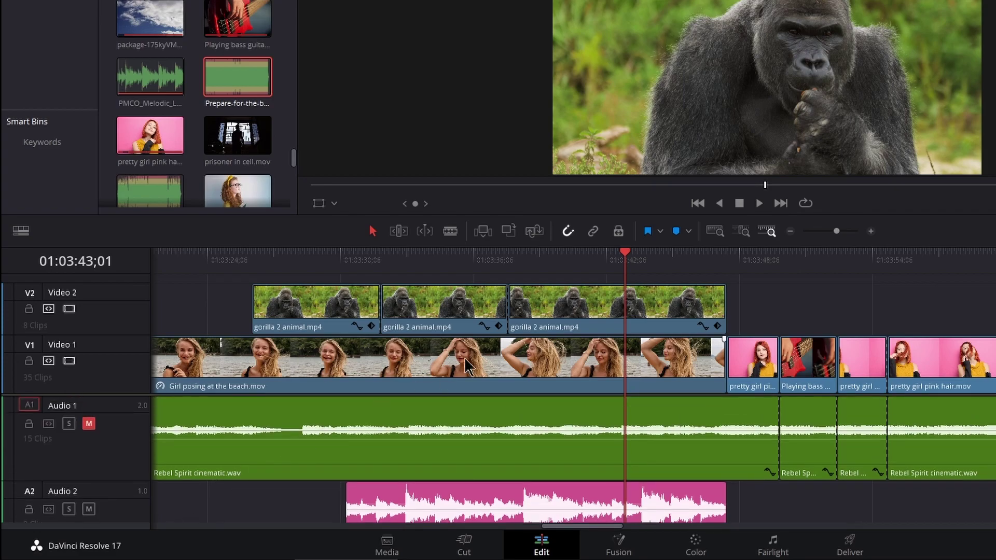
{"action": "left_click", "coordinate": [48, 361]}
Try trimming the end of the last gorilla clip on Video 2 to the playhead twice, undoing each trim
{"action": "key", "text": "shift+bracketright"}
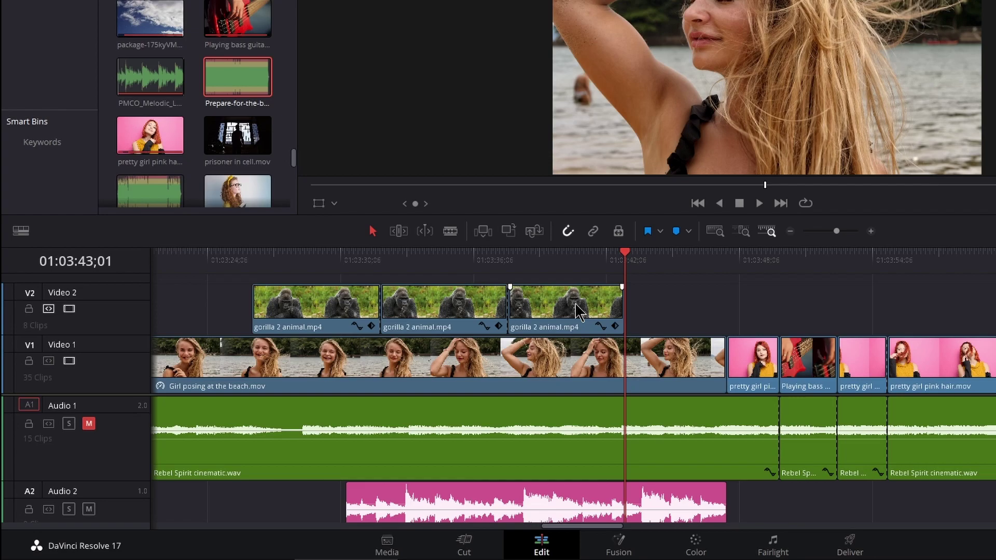
{"action": "key", "text": "ctrl+z"}
{"action": "key", "text": "shift+bracketright"}
{"action": "key", "text": "ctrl+z"}
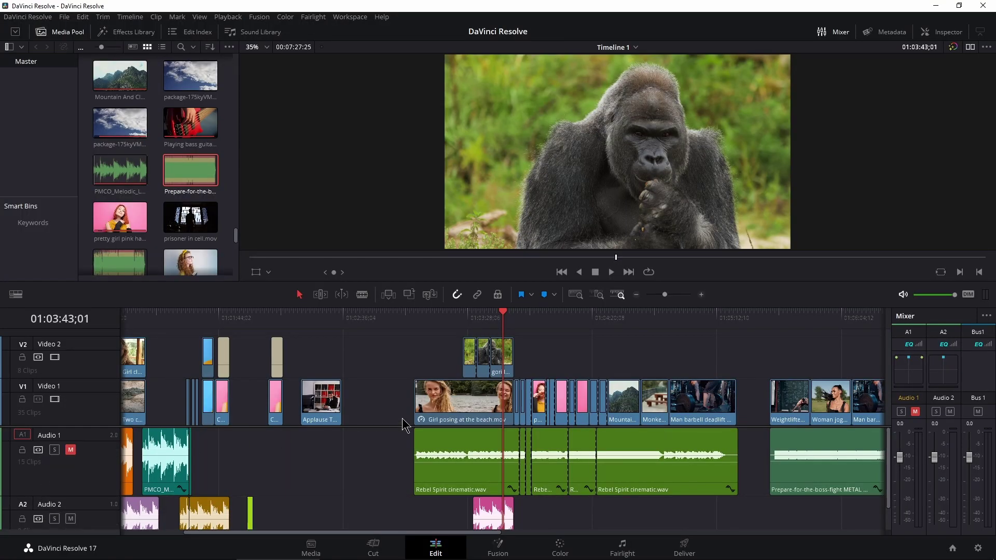
{"action": "scroll", "coordinate": [605, 371], "scroll_direction": "right", "scroll_amount": 5}
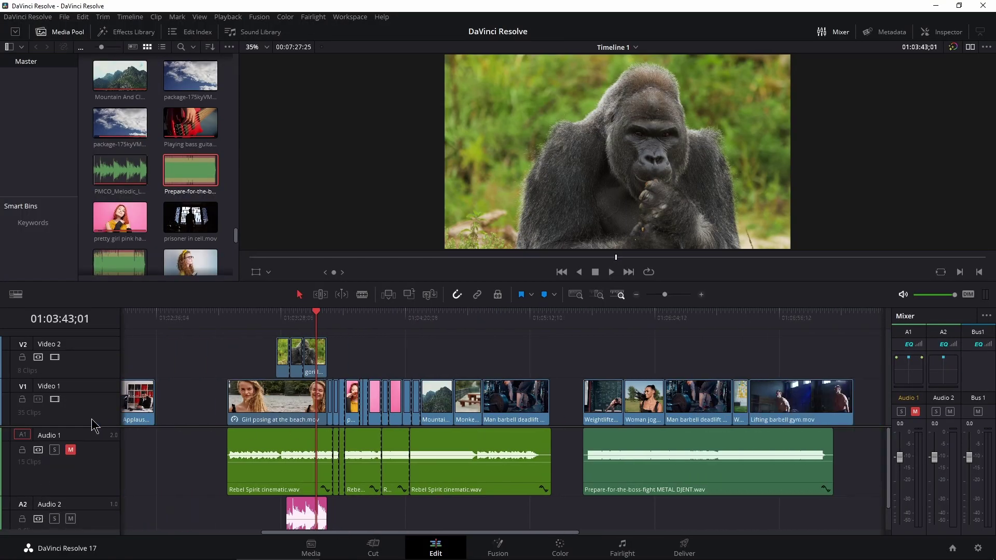
{"action": "scroll", "coordinate": [401, 404], "scroll_direction": "right", "scroll_amount": 7}
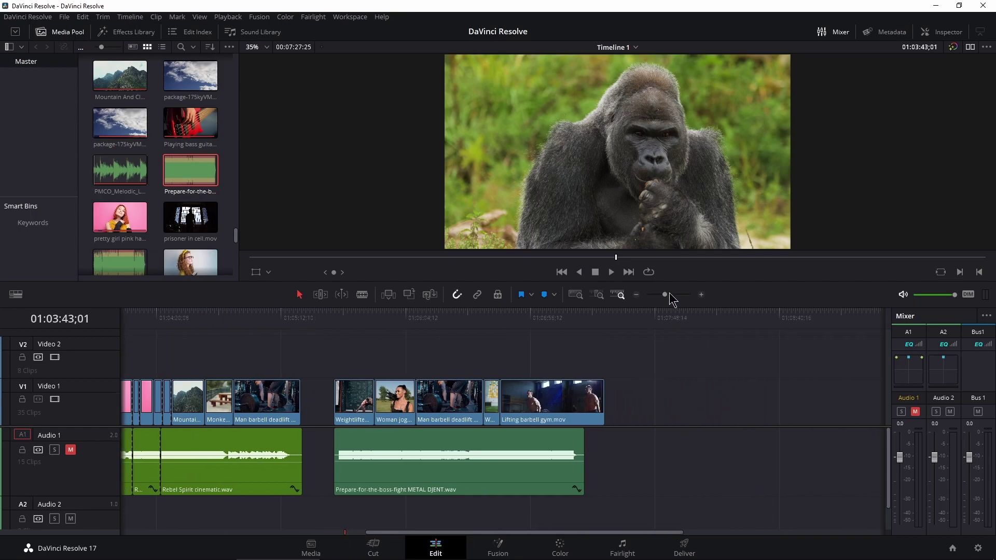
{"action": "scroll", "coordinate": [516, 371], "scroll_direction": "right", "scroll_amount": 10}
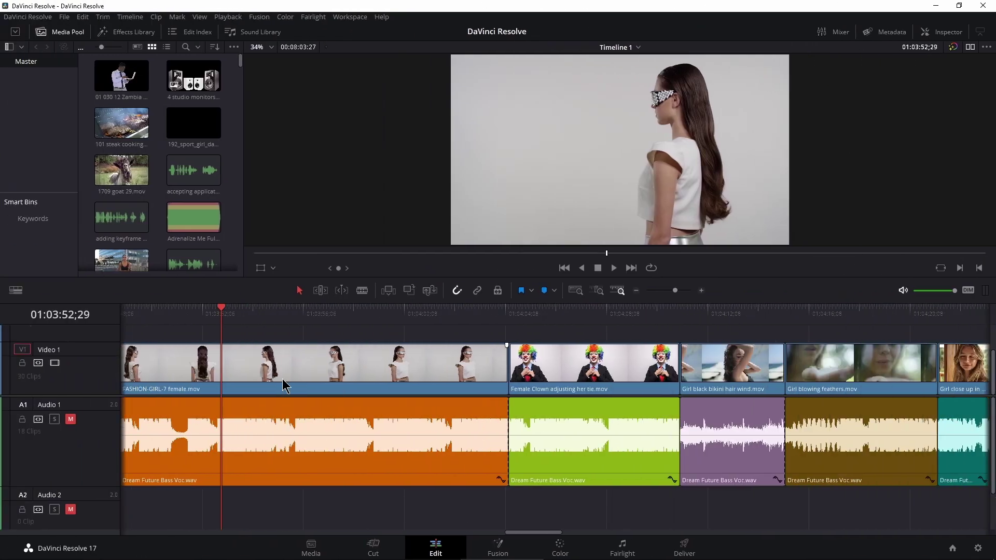
Ripple trim the start of the Female Clown clip to 01:04:06;06 and the end of Girl blowing feathers to 01:04:17;23, including their music
{"action": "scroll", "coordinate": [283, 386], "scroll_direction": "right", "scroll_amount": 20}
{"action": "scroll", "coordinate": [305, 387], "scroll_direction": "left", "scroll_amount": 15}
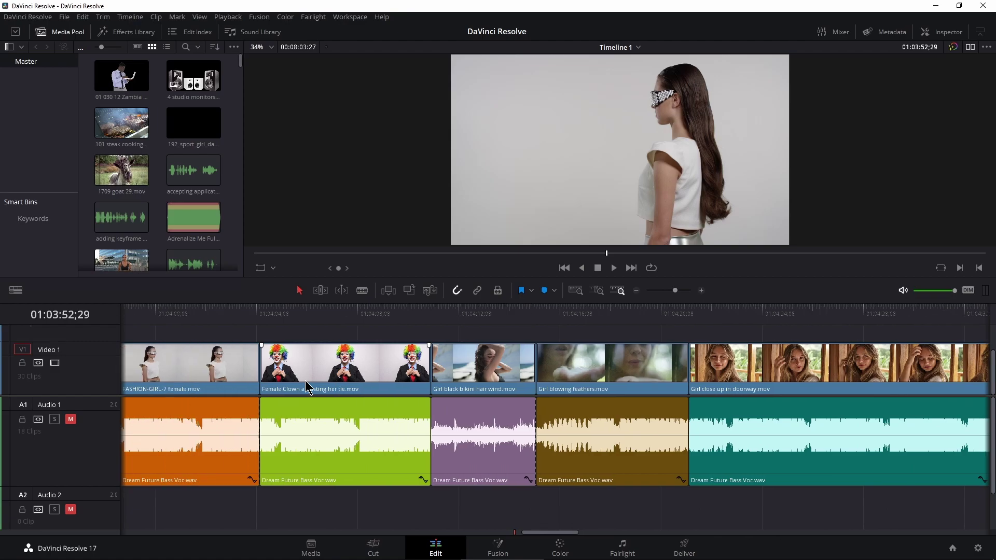
{"action": "scroll", "coordinate": [306, 386], "scroll_direction": "left", "scroll_amount": 9}
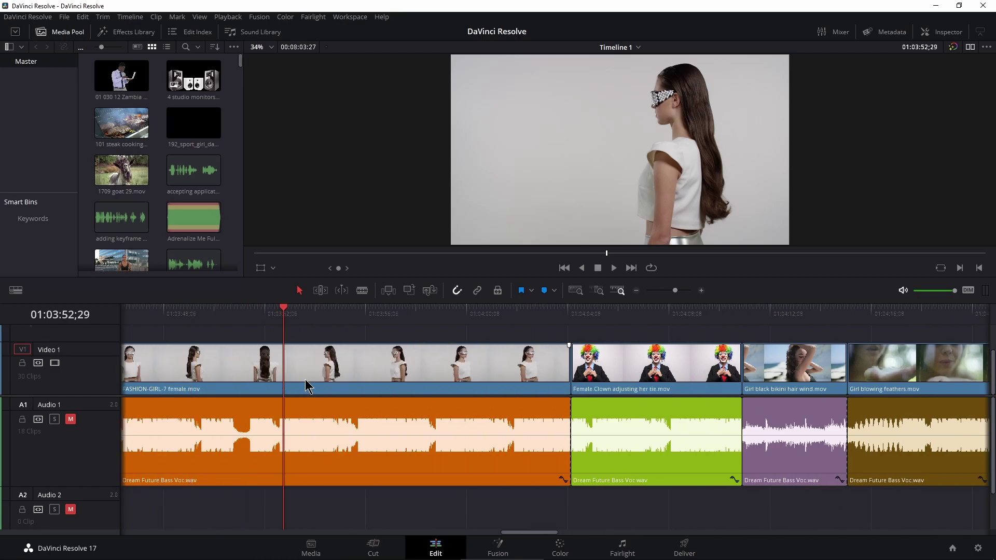
{"action": "scroll", "coordinate": [350, 397], "scroll_direction": "right", "scroll_amount": 6}
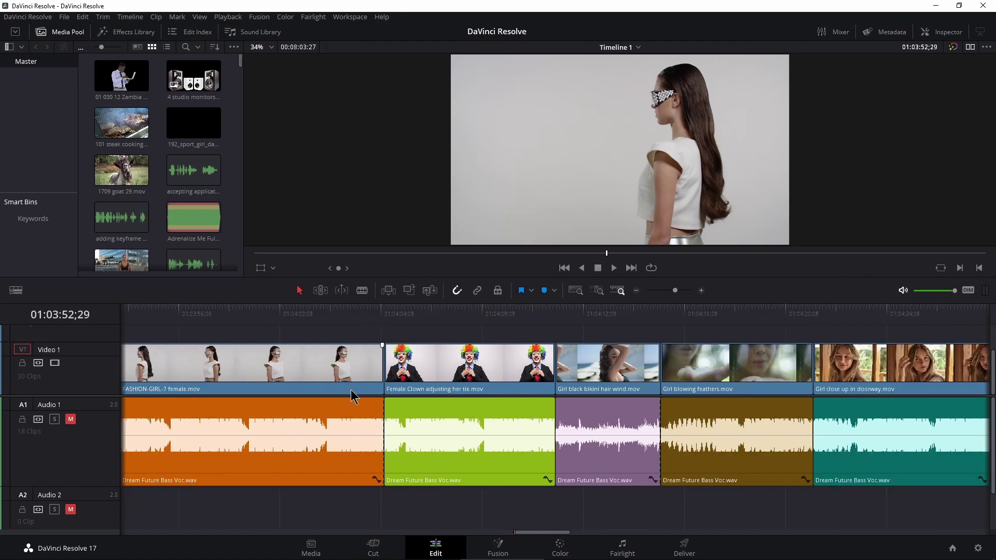
{"action": "left_click_drag", "start_coordinate": [411, 330], "coordinate": [429, 329]}
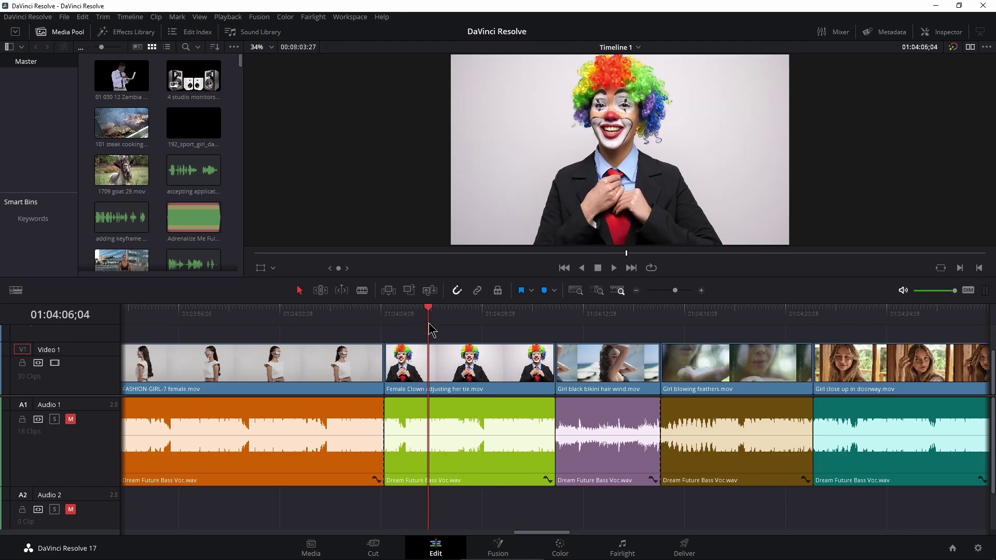
{"action": "left_click_drag", "start_coordinate": [429, 322], "coordinate": [431, 320]}
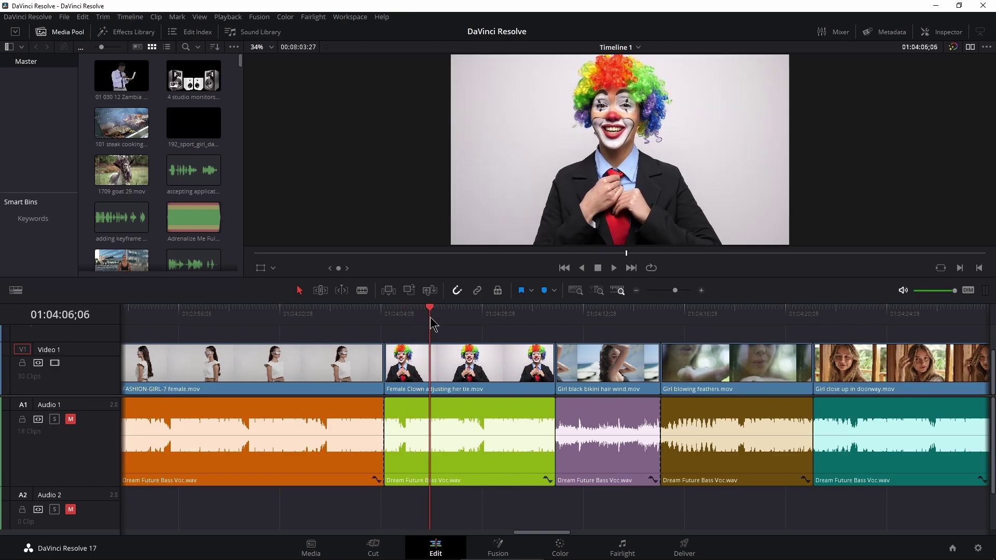
{"action": "key", "text": "ctrl+shift+bracketleft"}
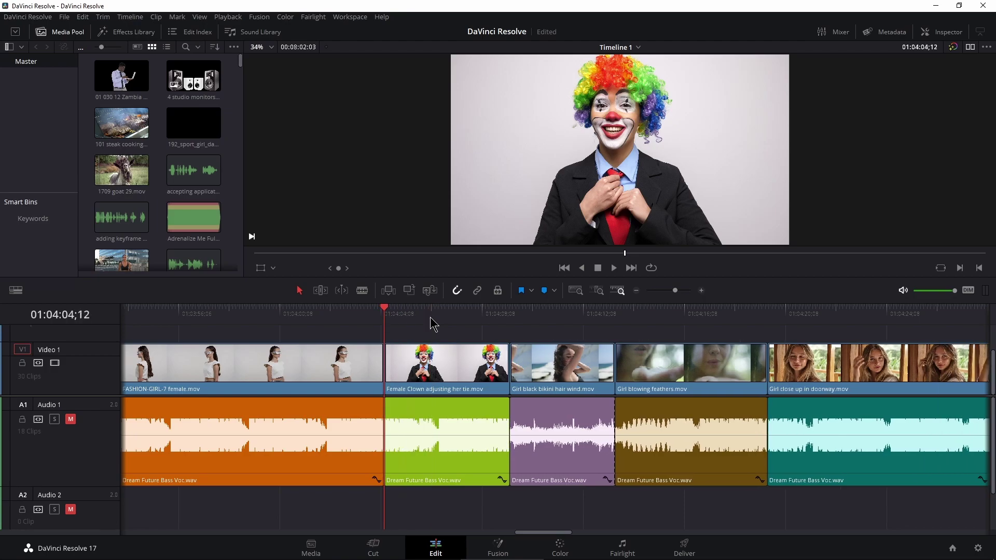
{"action": "left_click", "coordinate": [723, 320]}
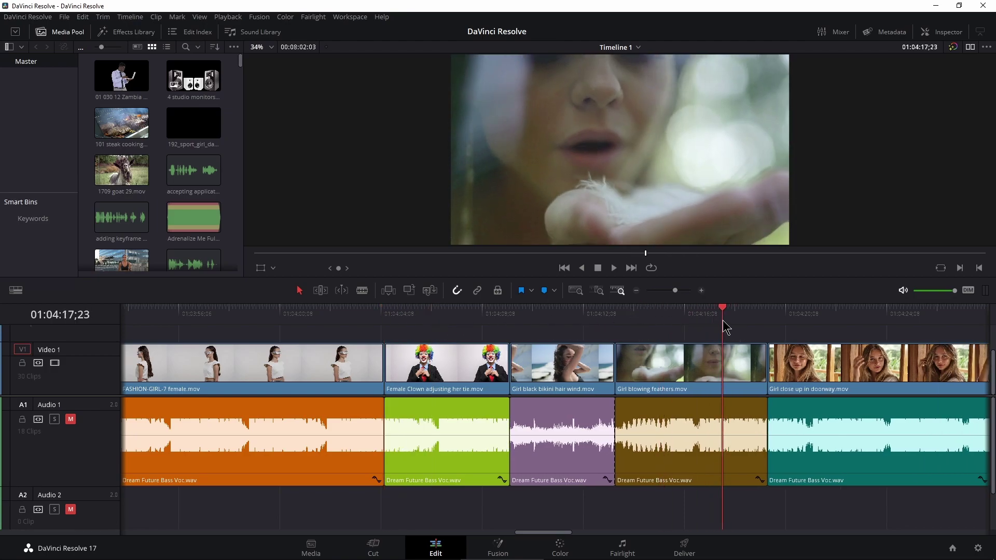
{"action": "key", "text": "ctrl+shift+bracketright"}
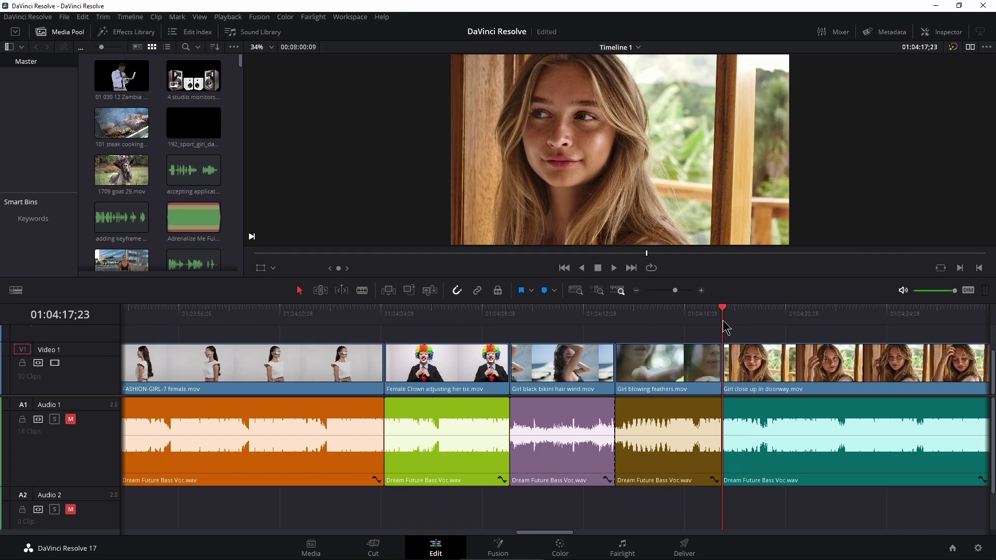
Try ripple trimming the end of the Guitarist plays for crowd clip to 01:07:13;19 with the music beneath it uncut, and undo the trim
{"action": "left_click", "coordinate": [673, 291]}
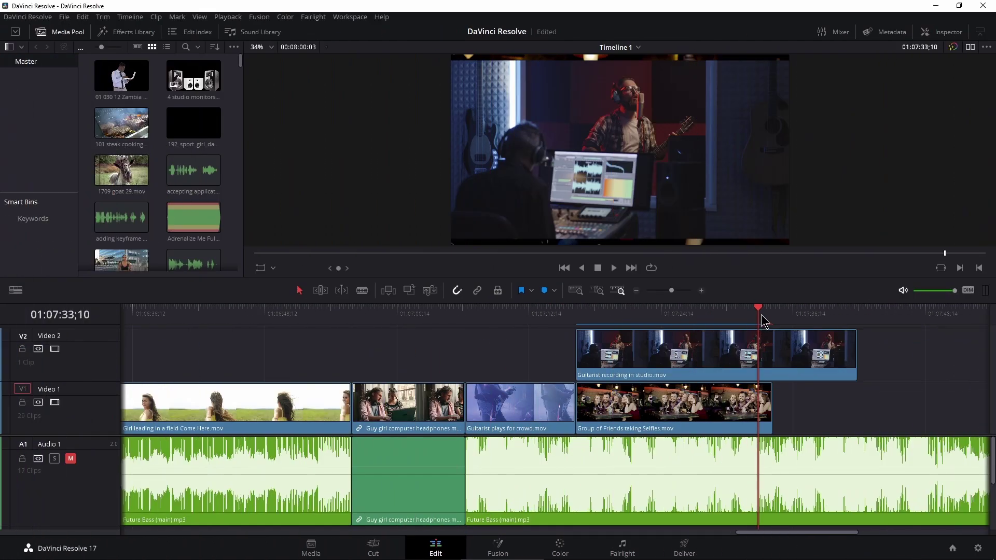
{"action": "left_click_drag", "start_coordinate": [760, 326], "coordinate": [543, 342]}
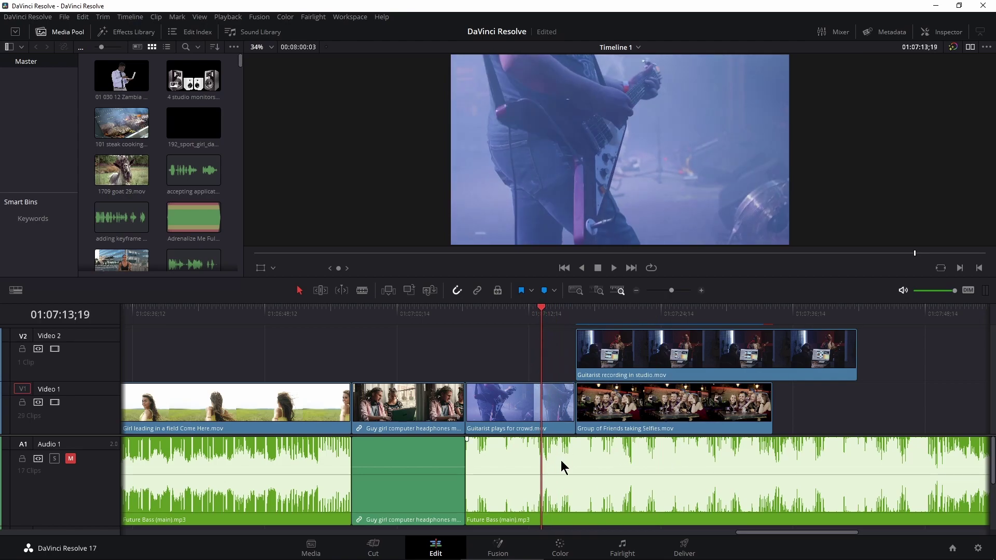
{"action": "key", "text": "ctrl+shift+]"}
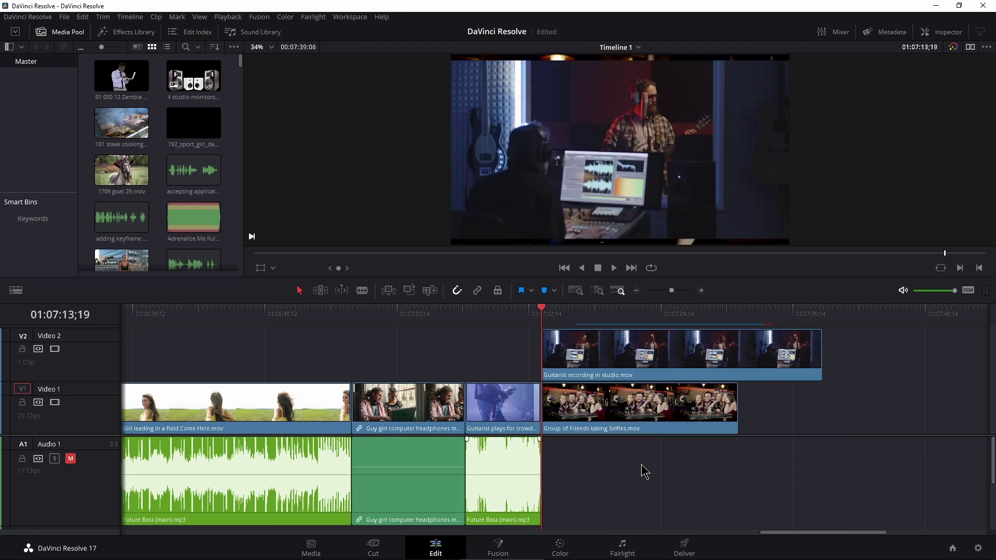
{"action": "key", "text": "ctrl+z"}
{"action": "key", "text": "ctrl+z"}
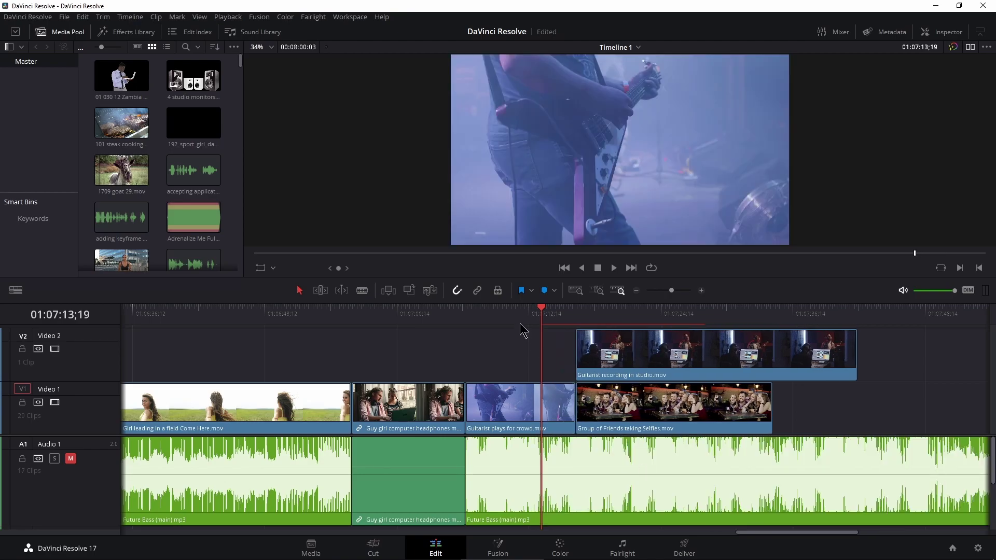
Try splitting the Future Bass music on Audio 1 at 01:07:16;23, and undo the split
{"action": "left_click", "coordinate": [562, 313]}
{"action": "left_click_drag", "start_coordinate": [564, 312], "coordinate": [571, 313]}
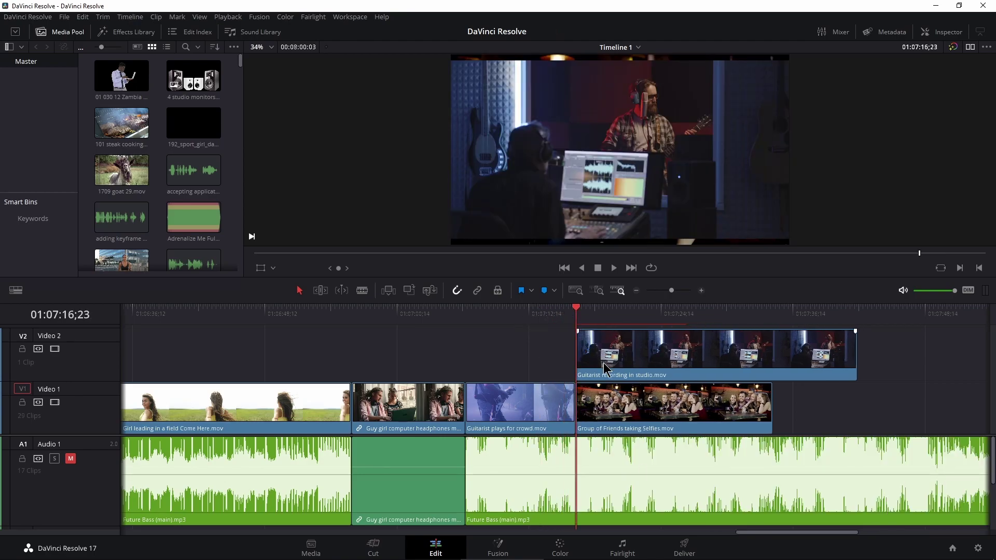
{"action": "key", "text": "ctrl+b"}
{"action": "key", "text": "shift+Right"}
{"action": "key", "text": "shift+Right"}
{"action": "key", "text": "shift+Right"}
{"action": "key", "text": "shift+Right"}
{"action": "key", "text": "shift+Right"}
{"action": "key", "text": "shift+Right"}
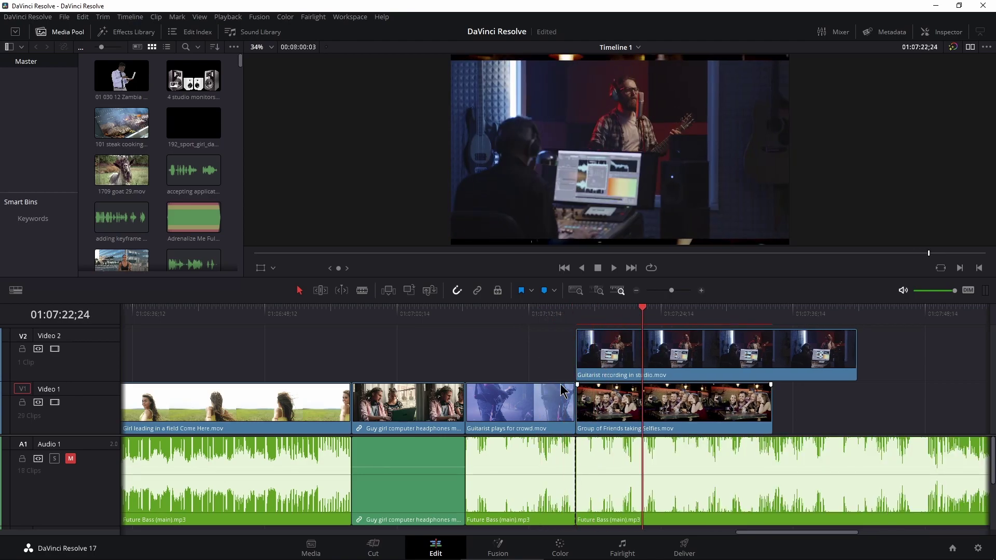
{"action": "left_click", "coordinate": [362, 290]}
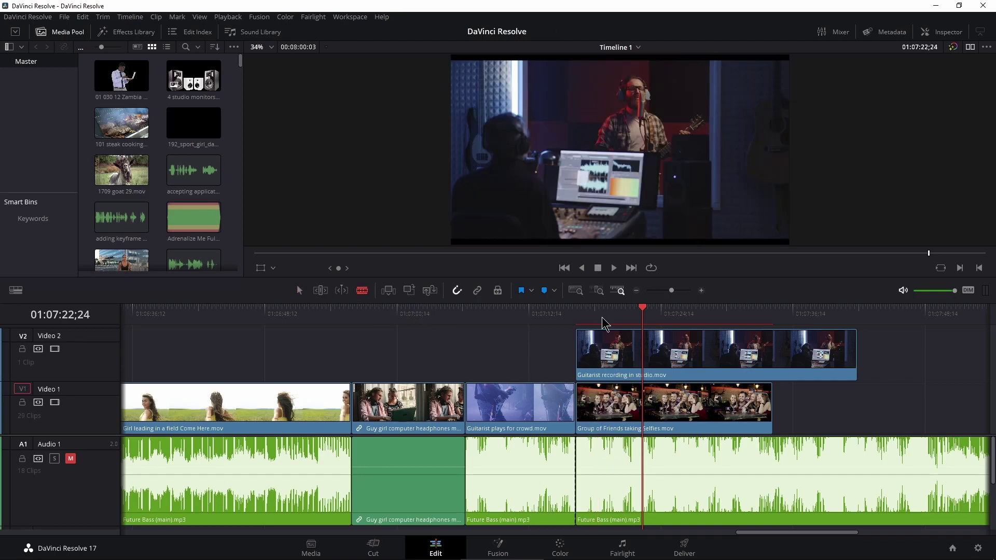
{"action": "key", "text": "ctrl+z"}
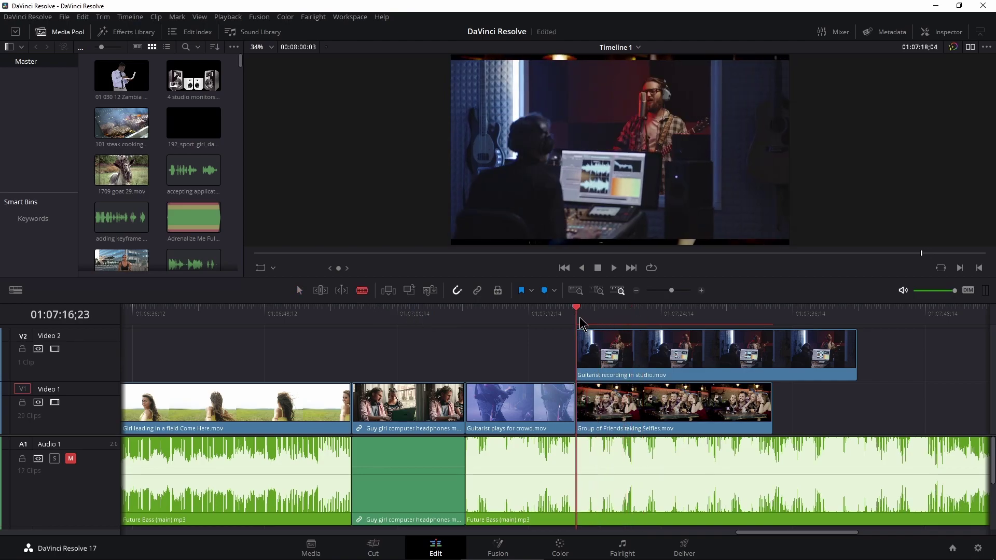
Blade the Future Bass music at the end of the Guitarist plays for crowd clip and ripple trim both their ends to 01:07:13;26
{"action": "left_click", "coordinate": [577, 470]}
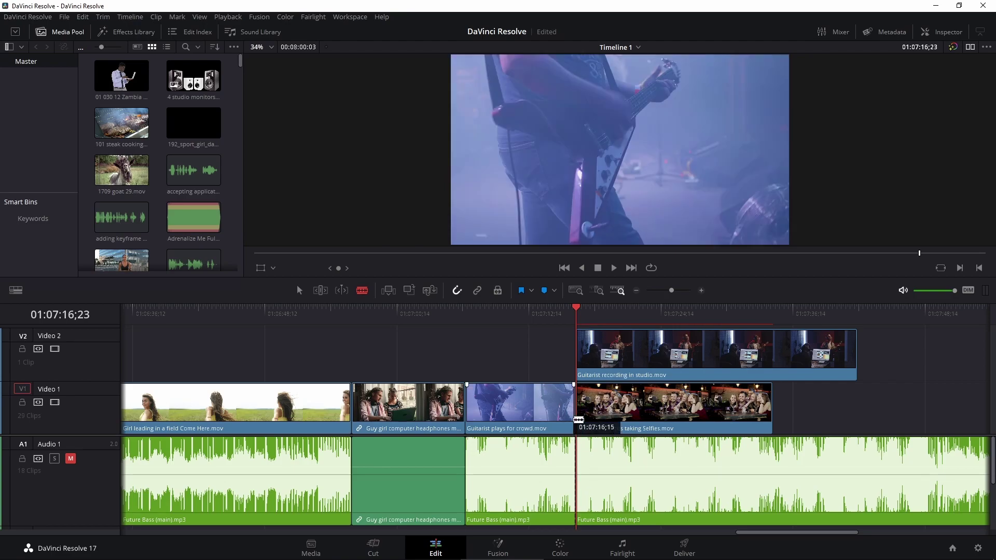
{"action": "key", "text": "a"}
{"action": "left_click_drag", "start_coordinate": [533, 325], "coordinate": [543, 326]}
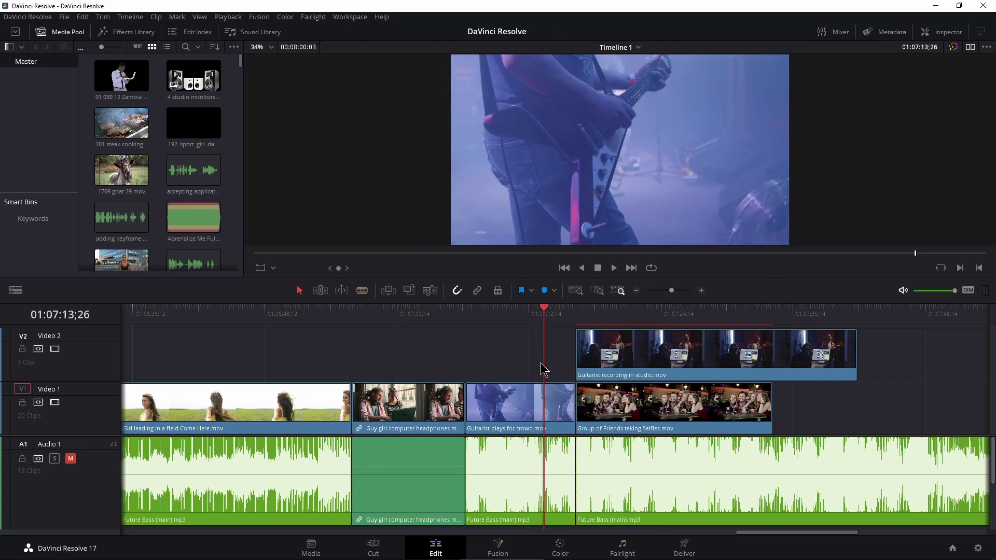
{"action": "key", "text": "ctrl+shift+]"}
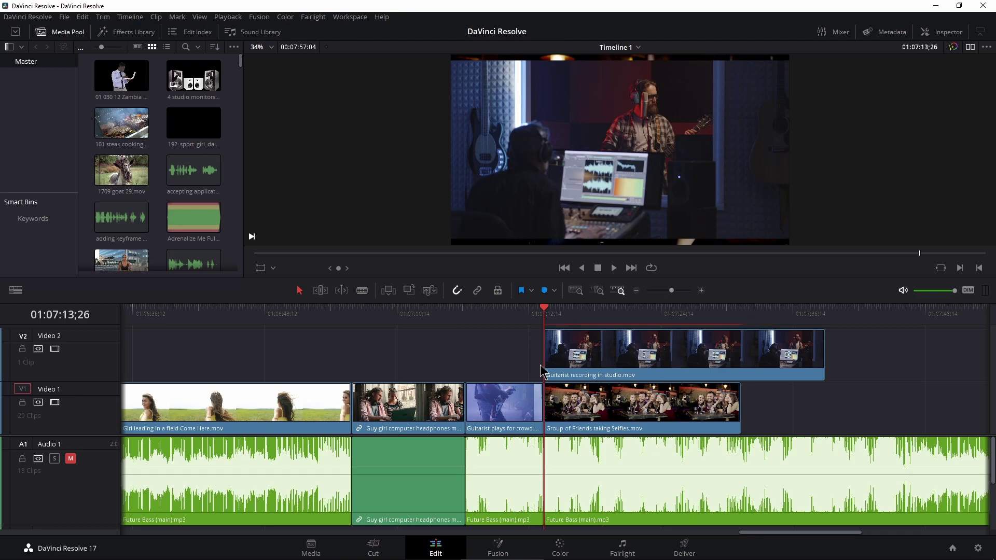
Split the Group of Friends taking Selfies clip on Video 1 at 01:07:21;05
{"action": "left_click_drag", "start_coordinate": [544, 325], "coordinate": [622, 333]}
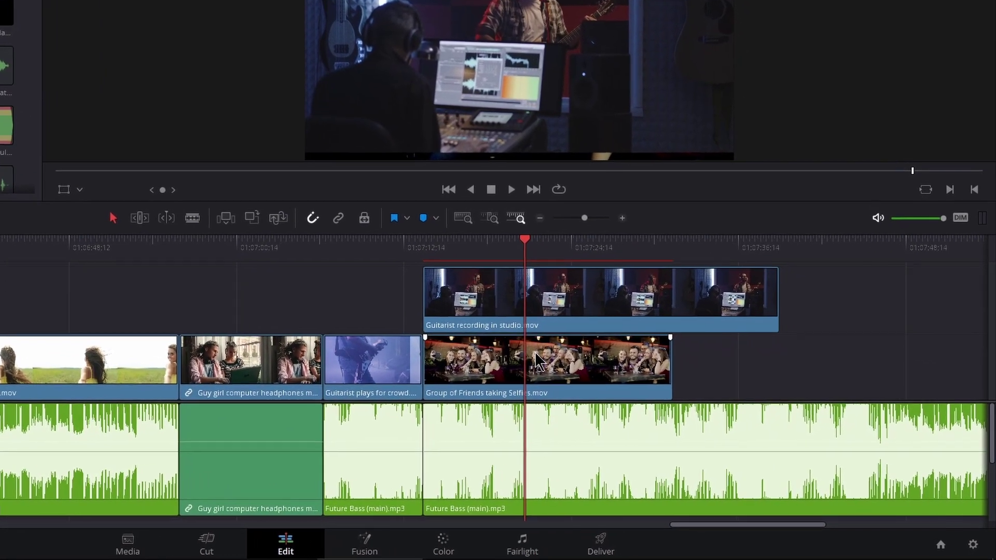
{"action": "key", "text": "b"}
{"action": "left_click", "coordinate": [497, 346]}
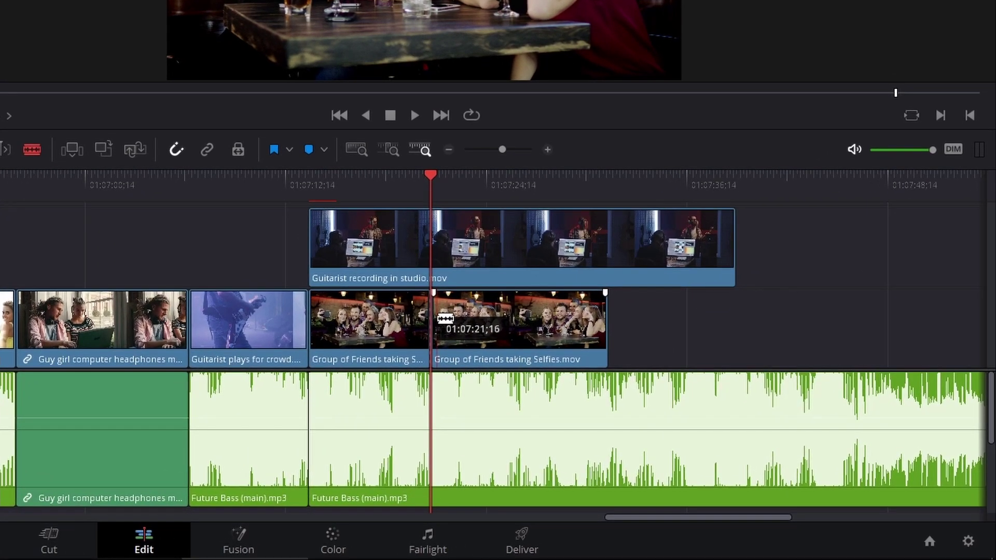
Try ripple trimming the end of the first Group of Friends piece to an earlier playhead position across all tracks, and undo the trim
{"action": "key", "text": "a"}
{"action": "left_click_drag", "start_coordinate": [423, 186], "coordinate": [389, 200]}
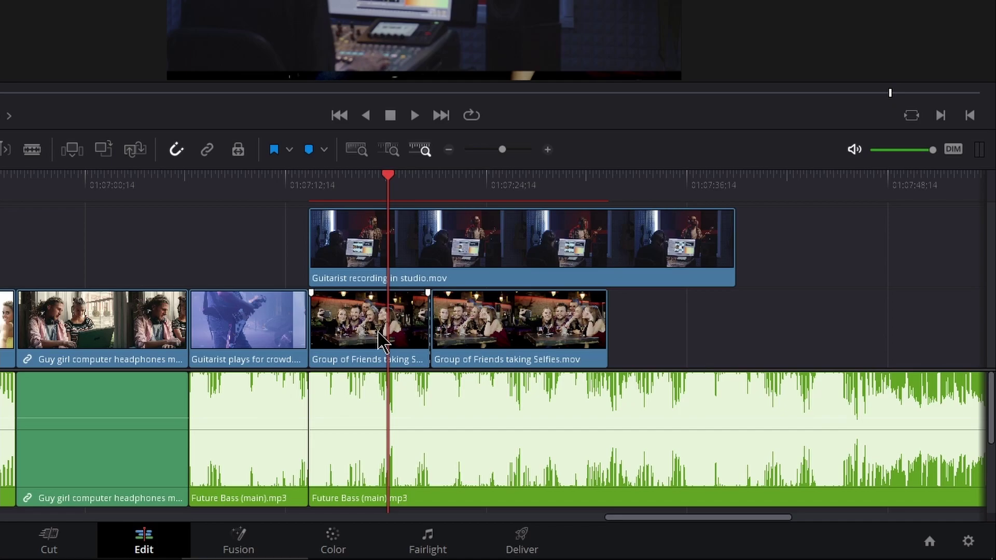
{"action": "key", "text": "ctrl+shift+]"}
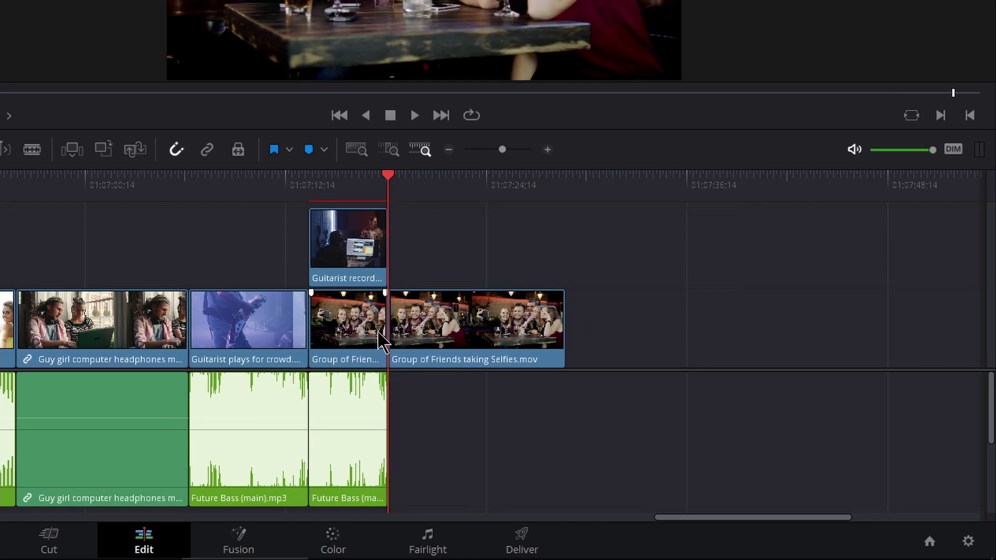
{"action": "key", "text": "ctrl+z"}
{"action": "key", "text": "ctrl+z"}
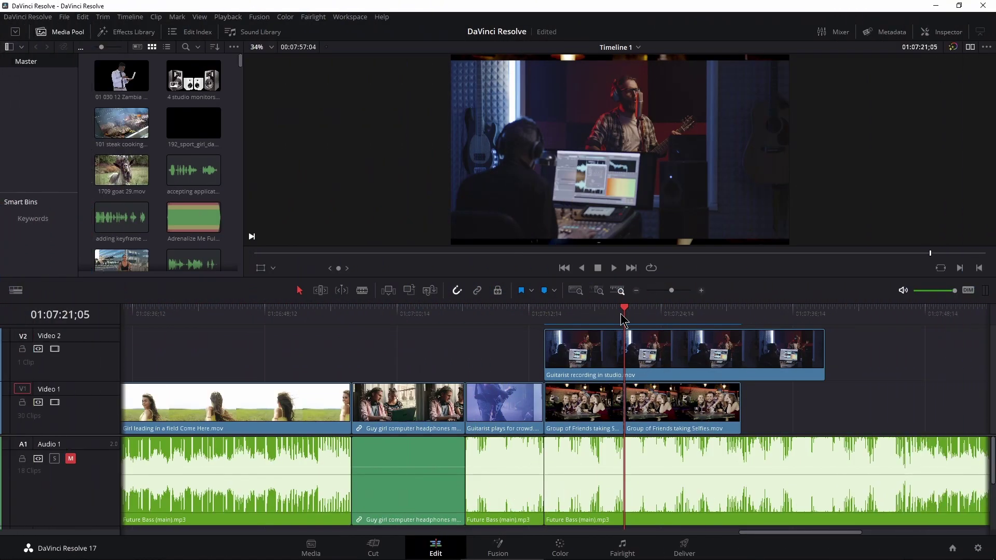
Try splitting all tracks at 01:07:21;05 and ripple trimming the ends of the pieces before the cut to 01:07:19;13, and undo both edits
{"action": "key", "text": "ctrl+b"}
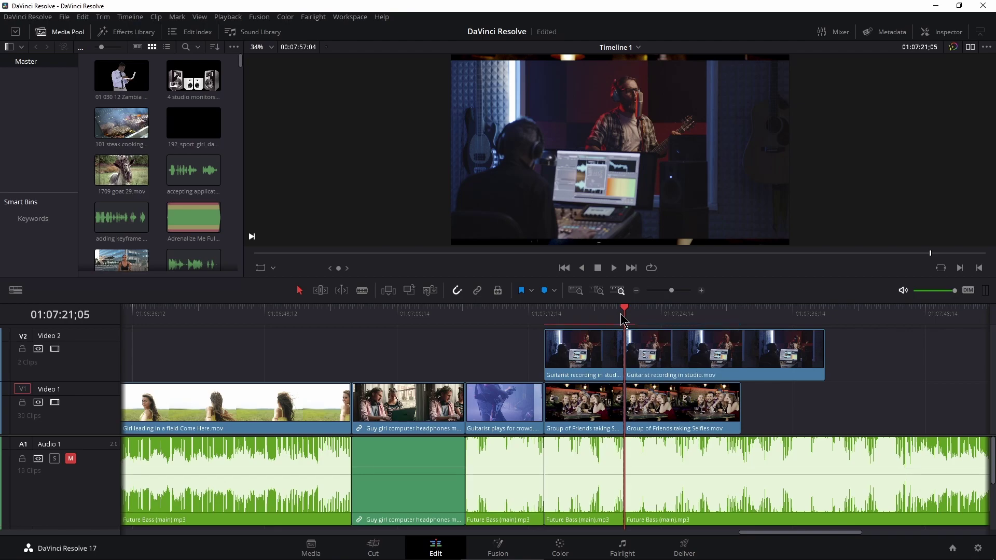
{"action": "left_click_drag", "start_coordinate": [624, 320], "coordinate": [595, 319]}
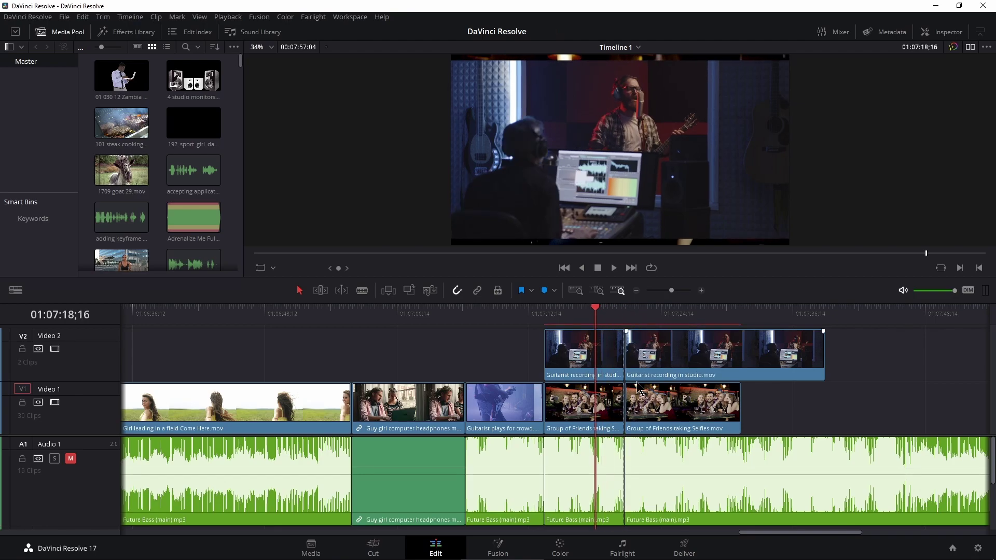
{"action": "left_click", "coordinate": [604, 317]}
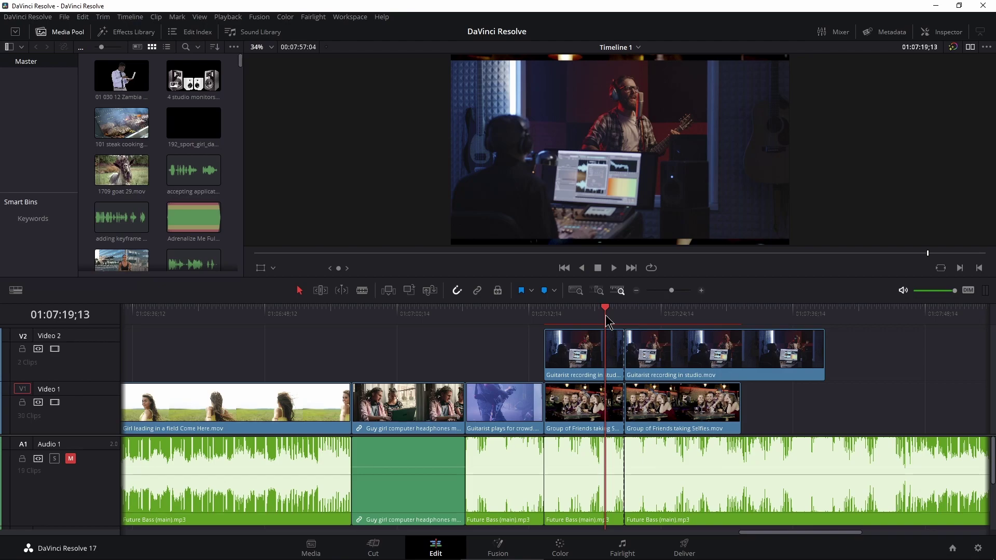
{"action": "key", "text": "ctrl+shift+]"}
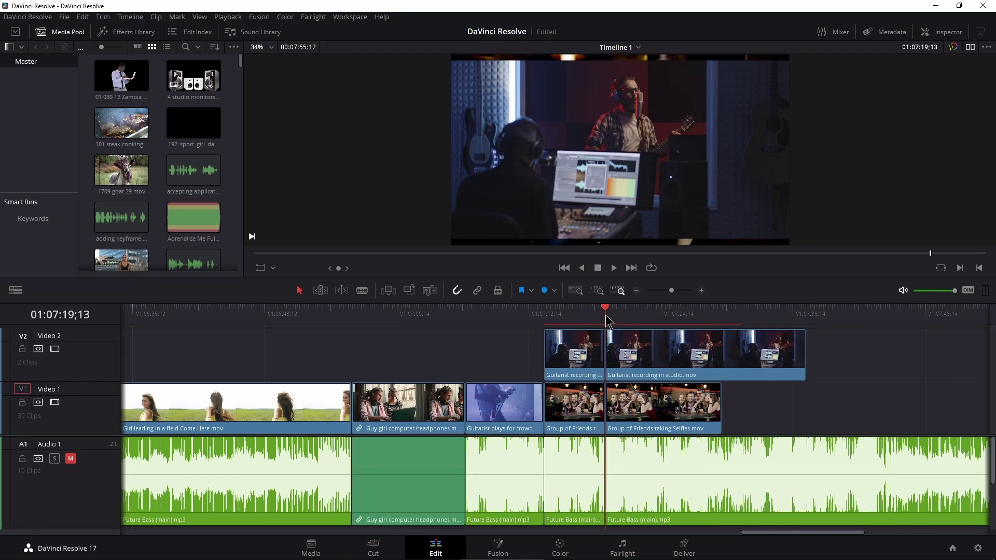
{"action": "key", "text": "ctrl+z"}
{"action": "key", "text": "ctrl+z"}
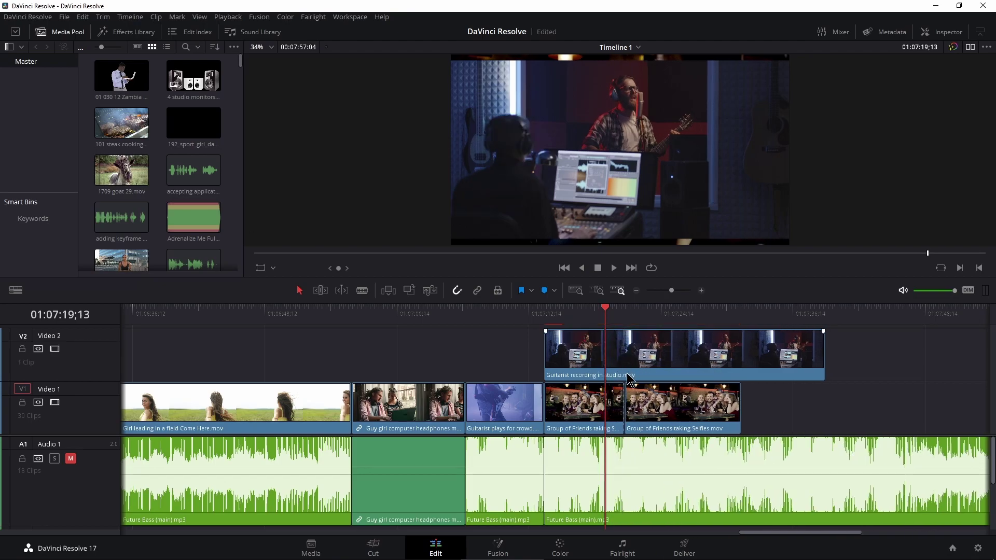
Split only the Guitarist recording in studio clip on Video 2 at 01:07:21;05, in line with the cut on Video 1
{"action": "scroll", "coordinate": [61, 475], "scroll_direction": "down", "scroll_amount": 1}
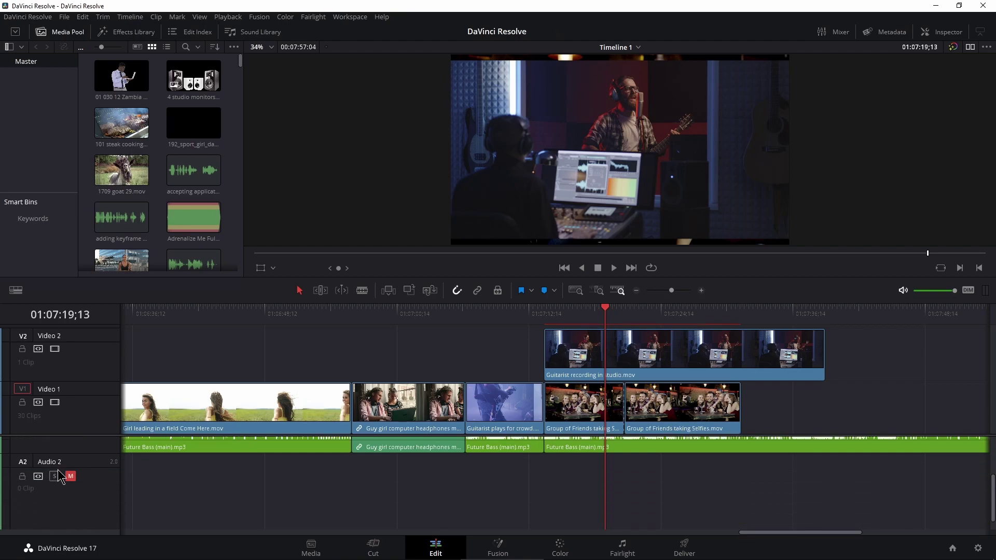
{"action": "scroll", "coordinate": [61, 480], "scroll_direction": "up", "scroll_amount": 1}
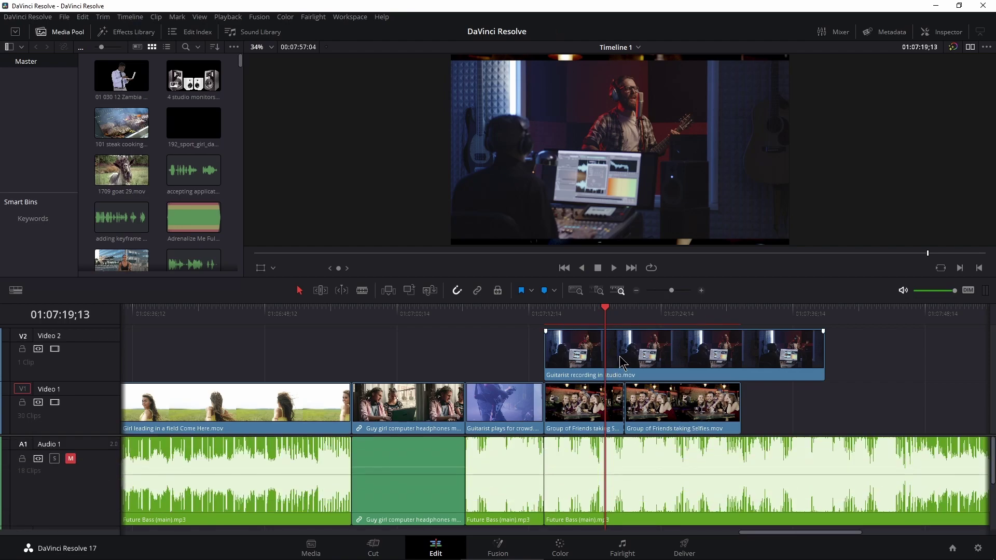
{"action": "left_click", "coordinate": [624, 322]}
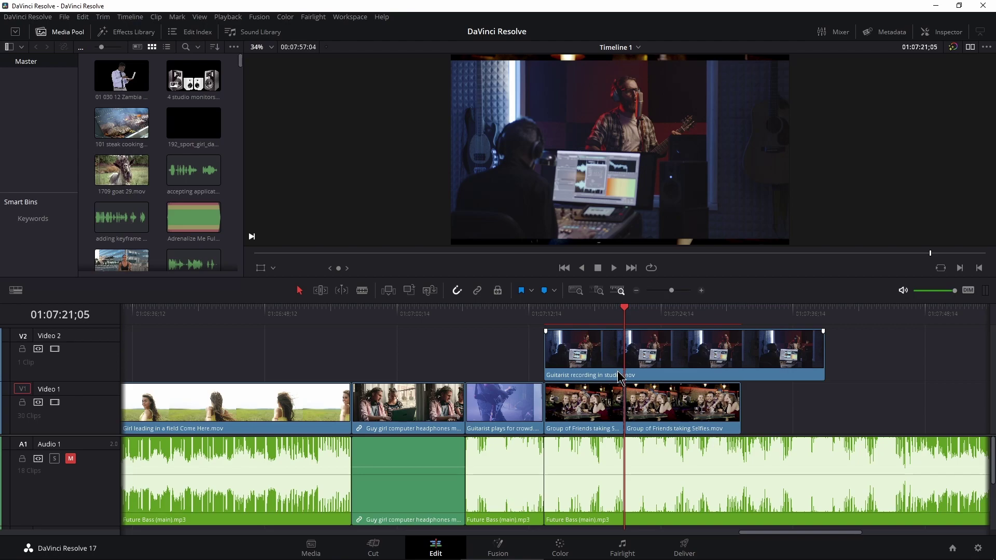
{"action": "key", "text": "ctrl+b"}
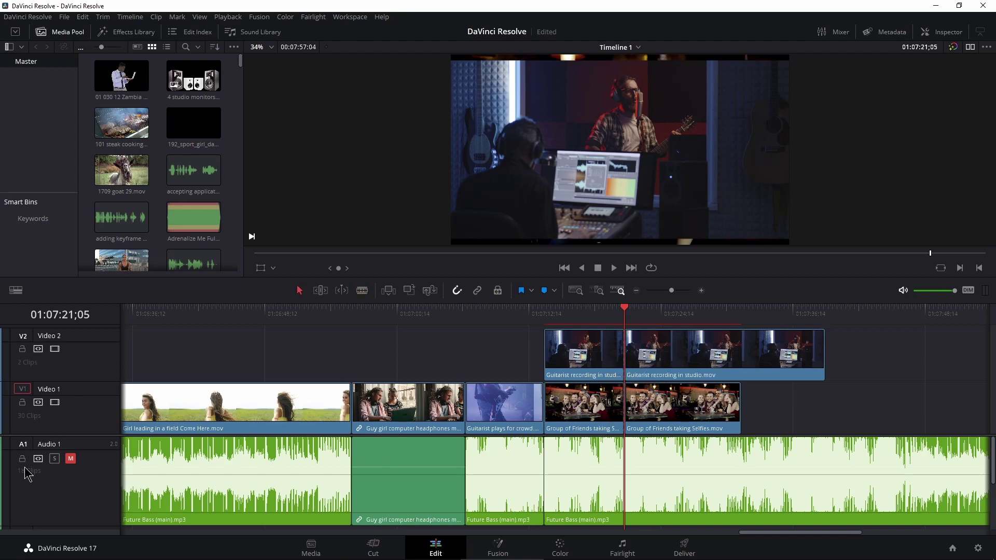
Exclude Audio 1 from auto track selection and ripple trim the ends of the first Guitarist recording and Group of Friends pieces to an earlier playhead position
{"action": "left_click", "coordinate": [37, 459]}
{"action": "mouse_move", "coordinate": [620, 313]}
{"action": "left_mouse_down"}
{"action": "mouse_move", "coordinate": [597, 319]}
{"action": "mouse_move", "coordinate": [625, 321]}
{"action": "left_mouse_up"}
{"action": "key", "text": "shift+]"}
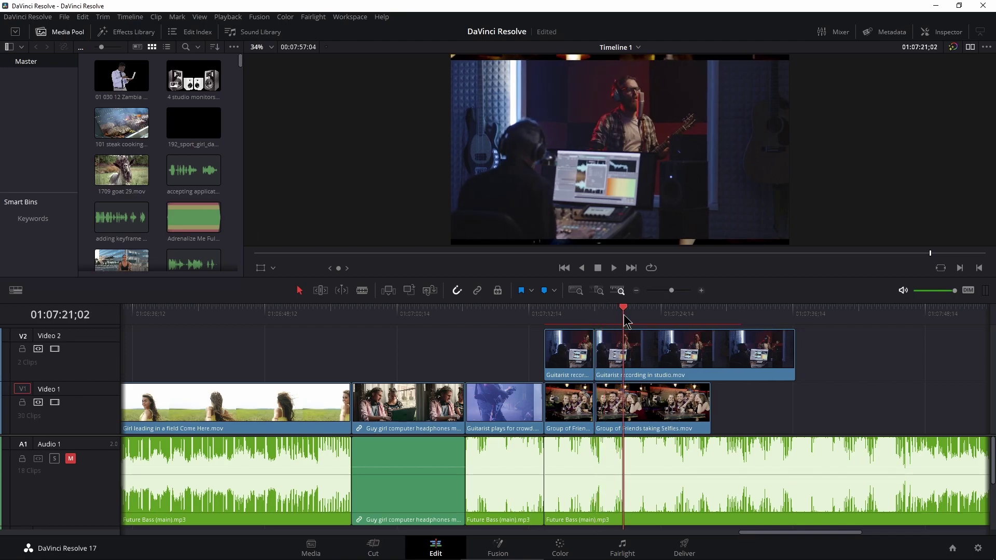
{"action": "key", "text": "ctrl+shift+["}
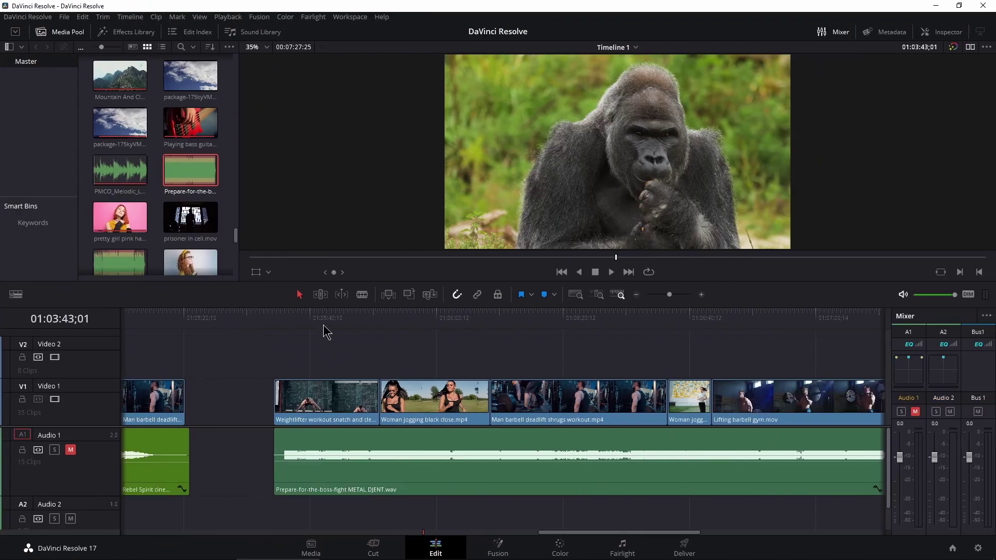
Place the playhead at 01:05:43;14 in the Weightlifter workout clip and look up the Trim Start and Trim End commands
{"action": "left_click", "coordinate": [330, 318]}
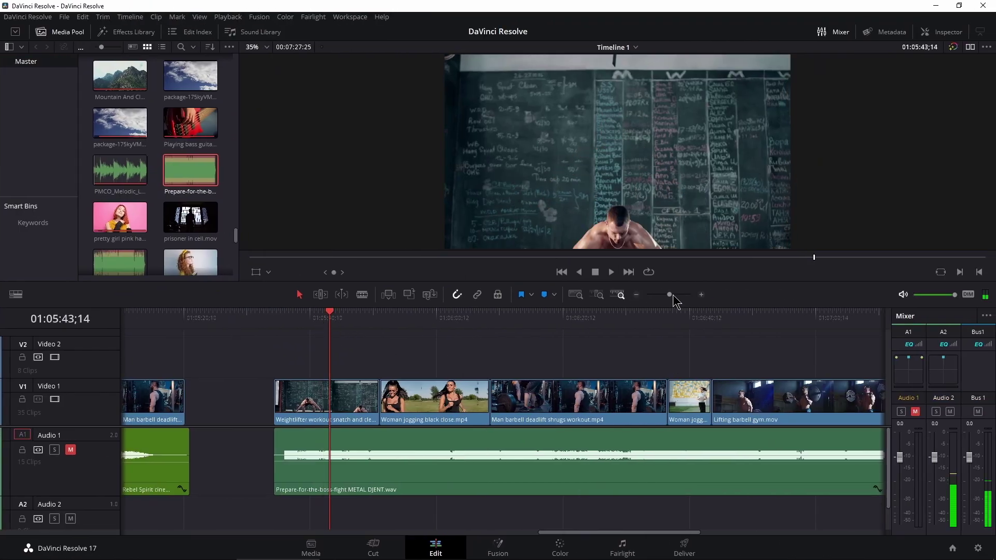
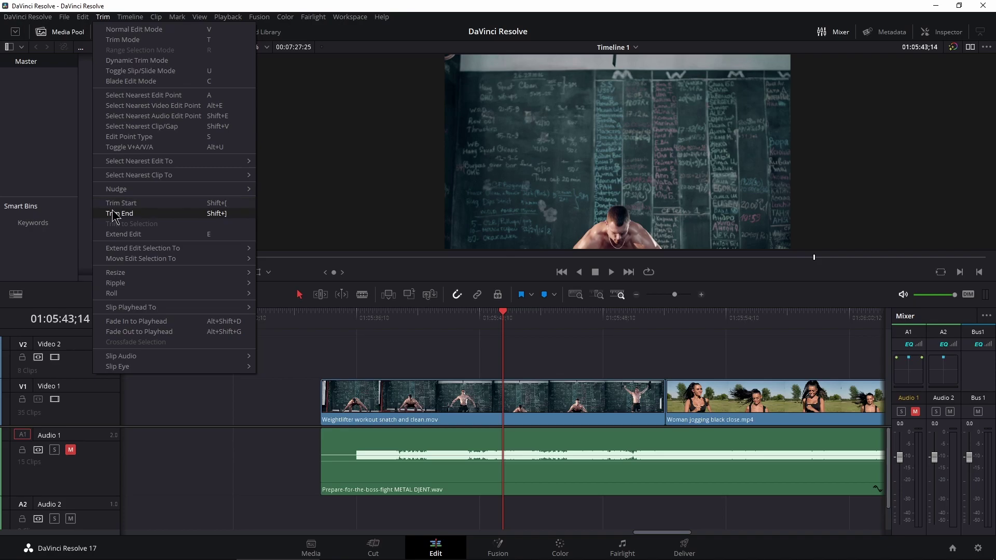
{"action": "mouse_move", "coordinate": [124, 272]}
Try ripple trimming the start of the Woman jogging black close clip to a playhead position inside it, and undo the trim
{"action": "left_click", "coordinate": [475, 316]}
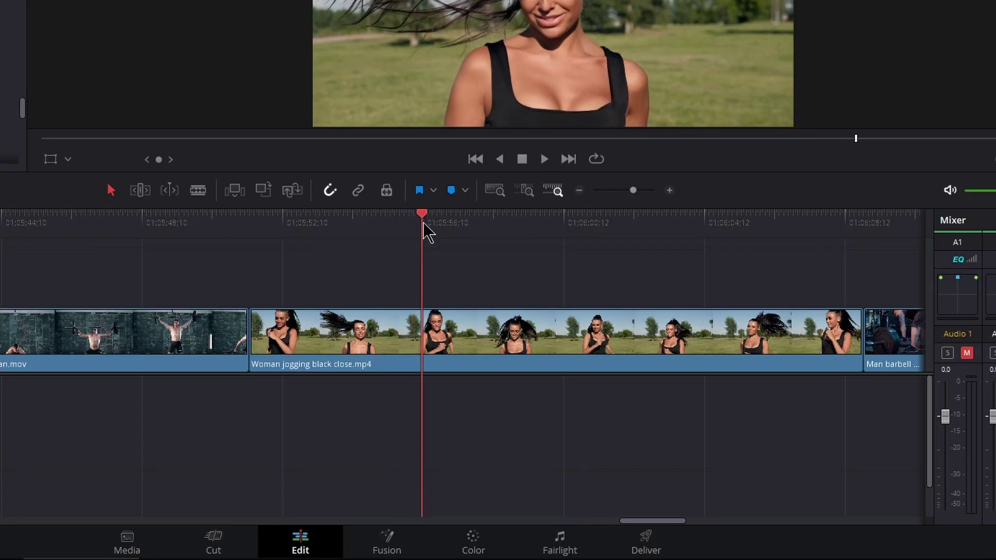
{"action": "key", "text": "q"}
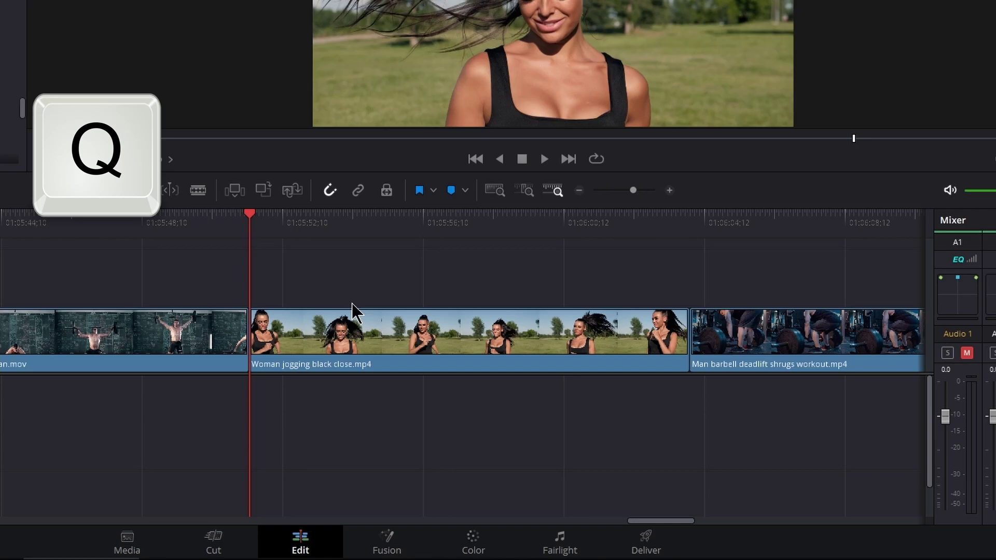
{"action": "key", "text": "ctrl+z"}
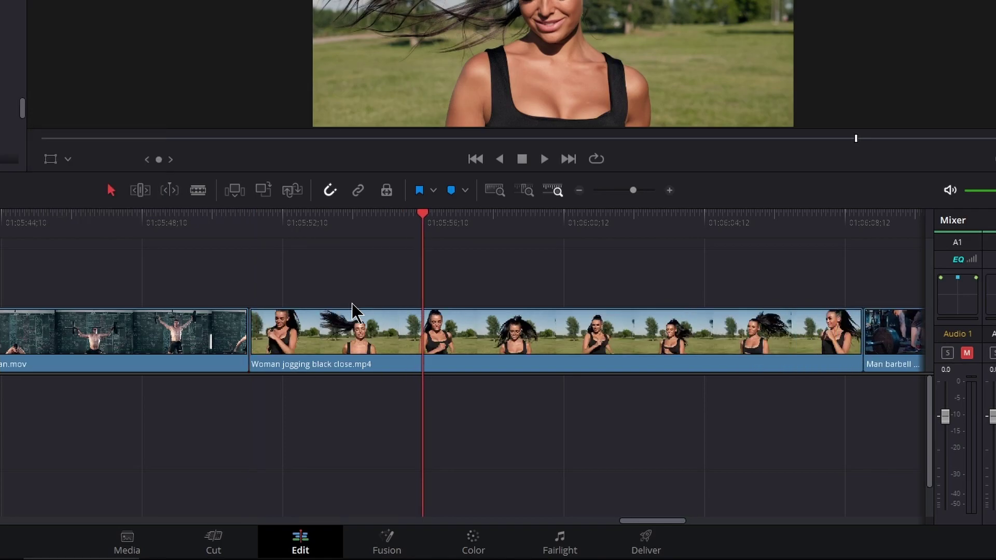
Try trimming the start of the Woman jogging clip without ripple, shift it and the following Man barbell clip back to close gaps, and undo everything
{"action": "key", "text": "shift"}
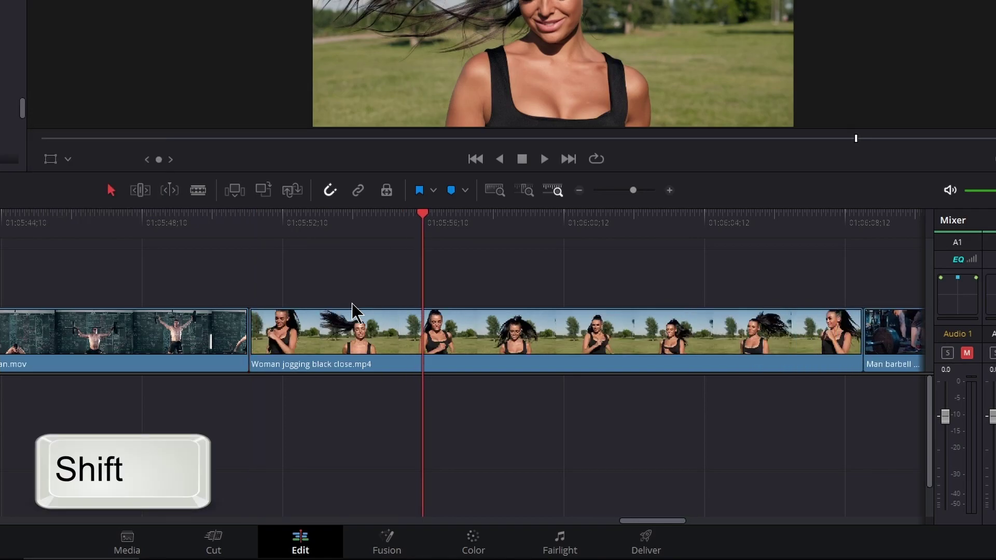
{"action": "key", "text": "shift+bracketleft"}
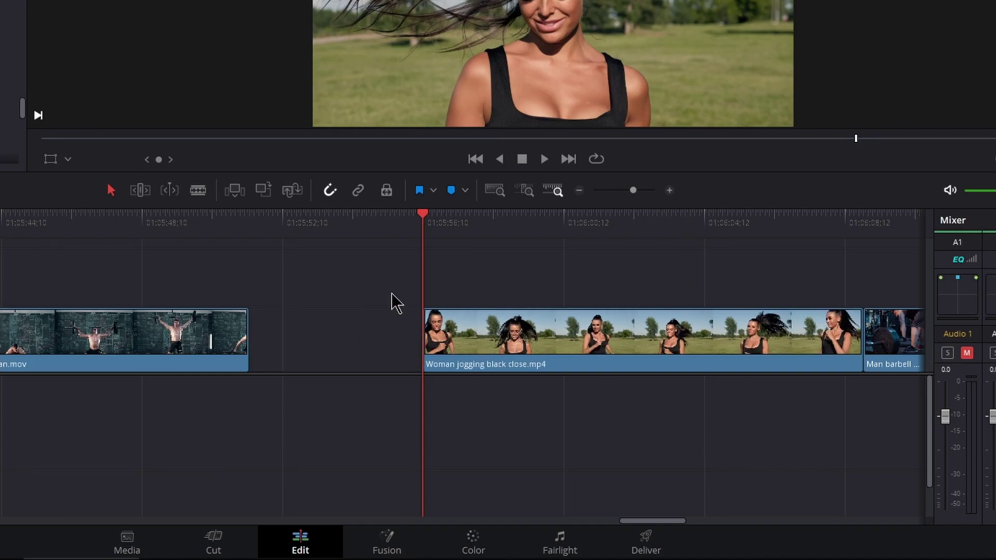
{"action": "left_click_drag", "start_coordinate": [571, 349], "coordinate": [402, 354]}
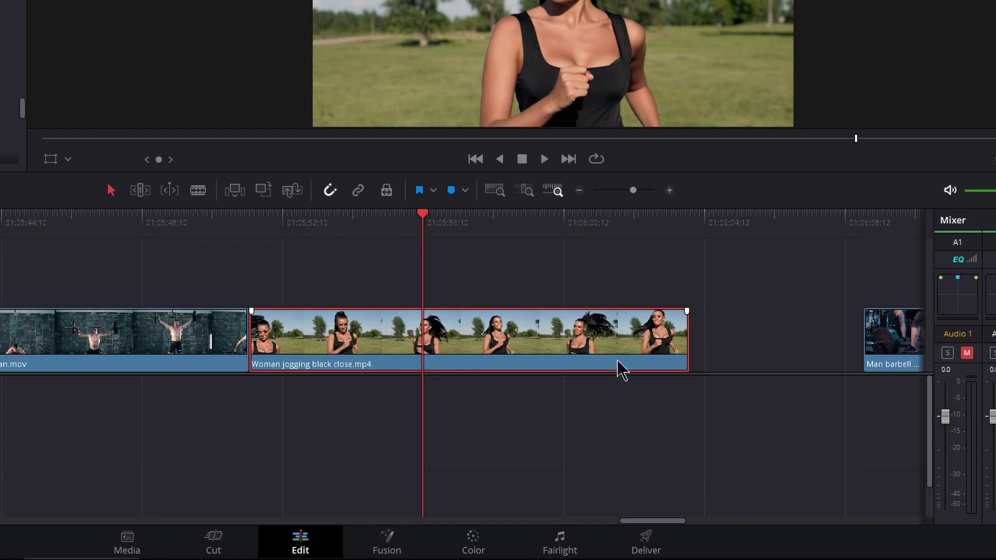
{"action": "left_click_drag", "start_coordinate": [887, 353], "coordinate": [711, 354]}
{"action": "key", "text": "ctrl+z"}
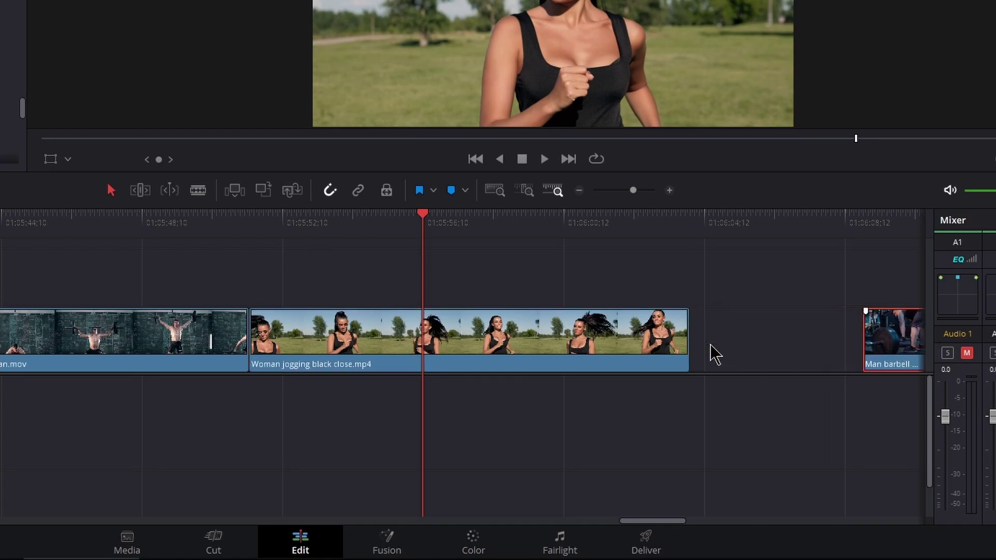
{"action": "key", "text": "ctrl+z"}
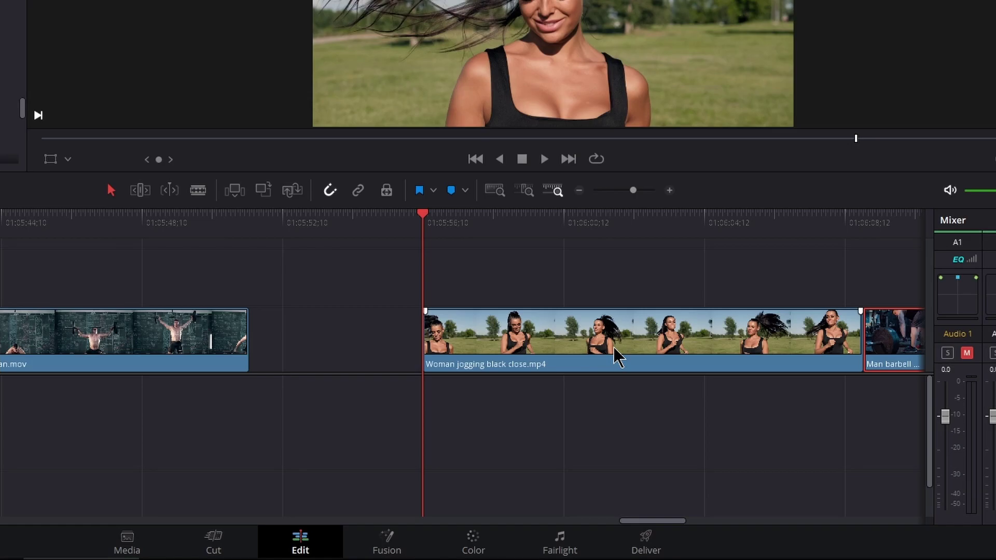
{"action": "key", "text": "ctrl+z"}
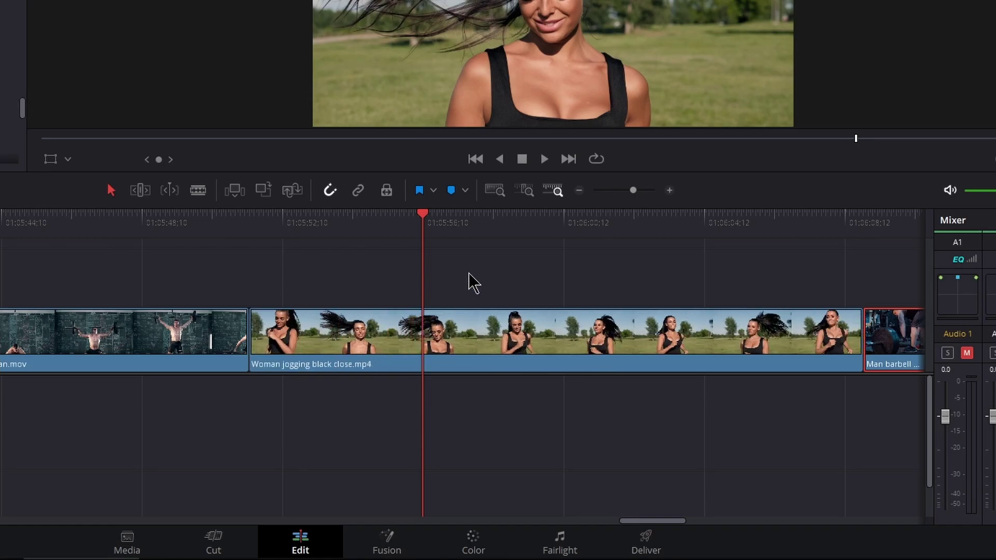
Try manually shortening the start edge of the Woman jogging clip to the playhead twice, undoing each attempt
{"action": "left_click_drag", "start_coordinate": [252, 327], "coordinate": [424, 332]}
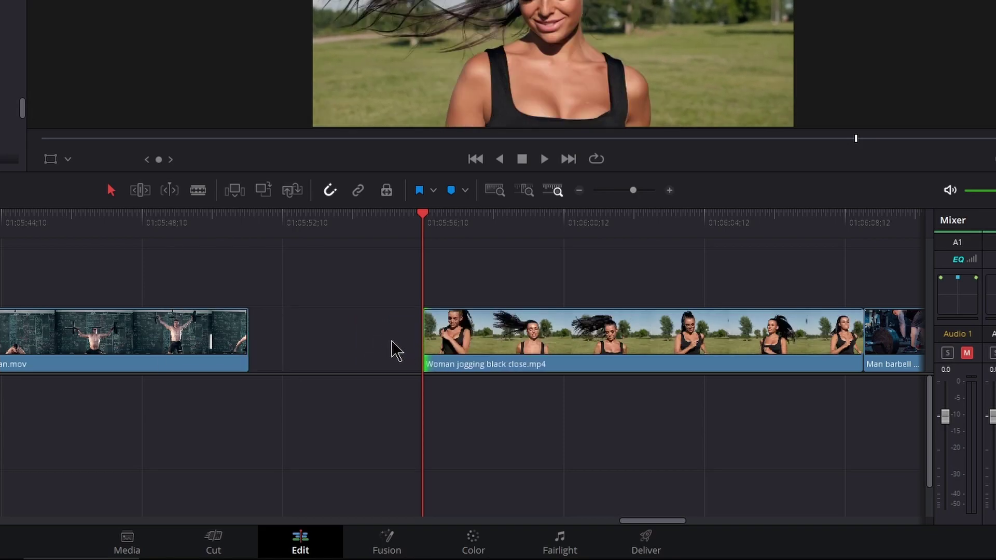
{"action": "key", "text": "ctrl+z"}
{"action": "left_click_drag", "start_coordinate": [257, 339], "coordinate": [435, 339]}
{"action": "key", "text": "ctrl+z"}
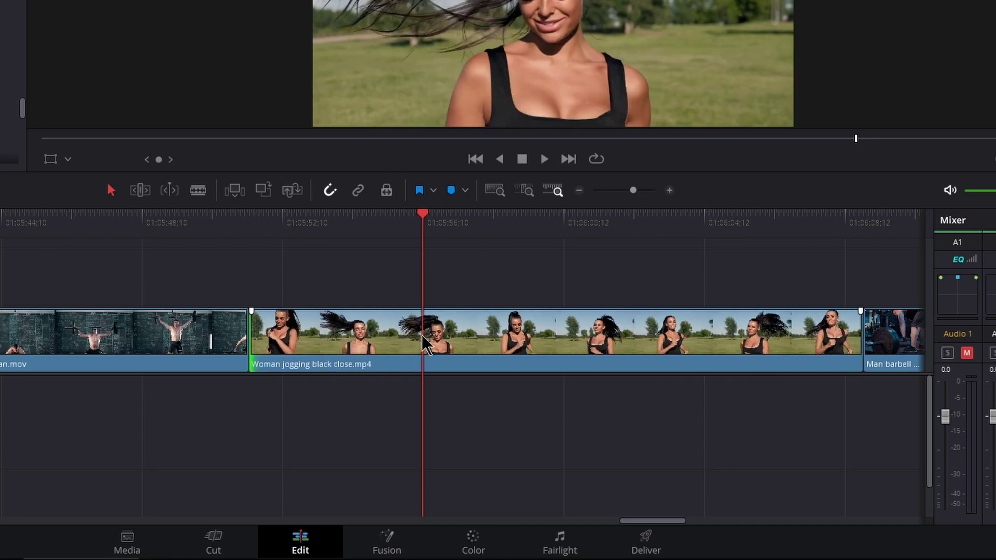
Try trimming the Woman jogging clip's end to 01:06:03;27 without ripple and moving the Man barbell clip earlier, and undo both edits
{"action": "scroll", "coordinate": [564, 254], "scroll_direction": "right", "scroll_amount": 5}
{"action": "left_click_drag", "start_coordinate": [420, 223], "coordinate": [428, 224]}
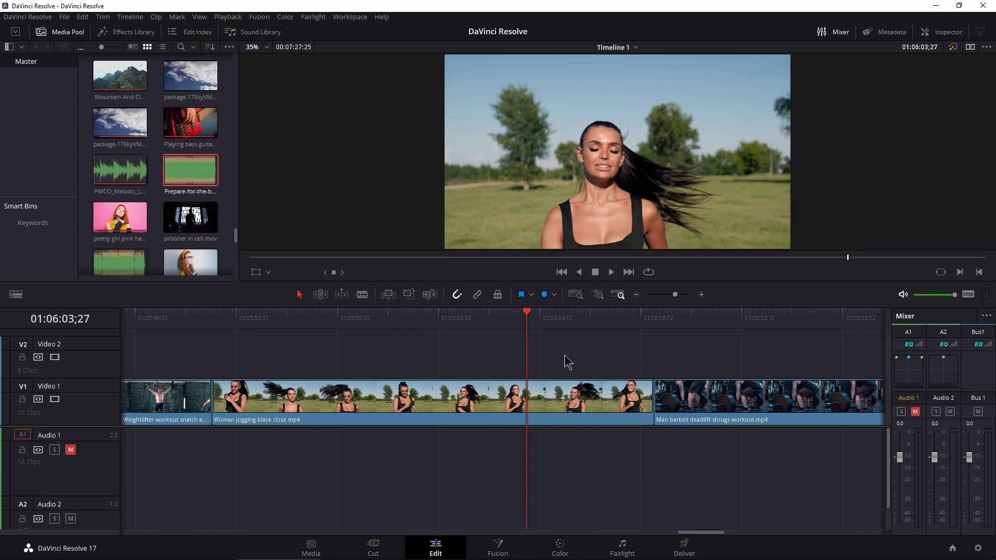
{"action": "key", "text": "shift+bracketright"}
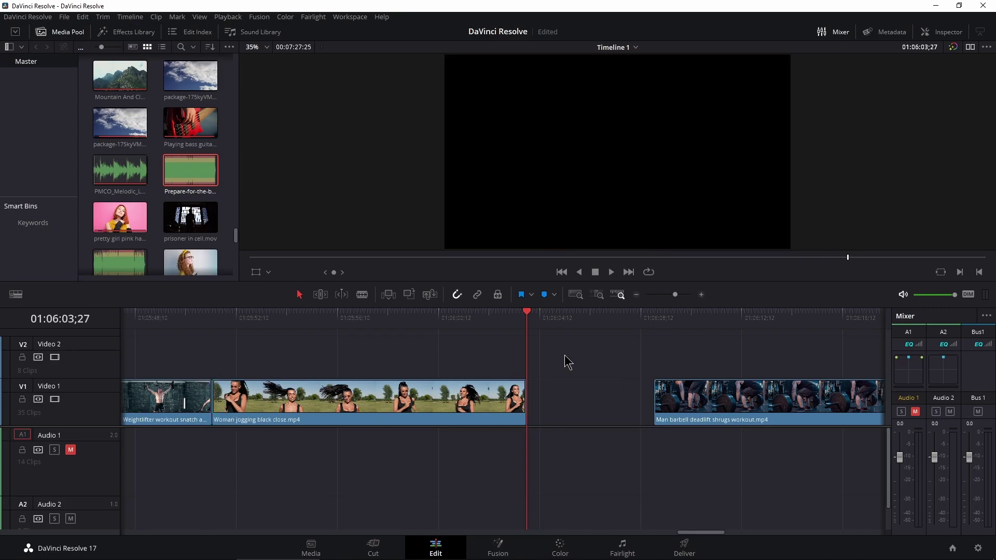
{"action": "left_click_drag", "start_coordinate": [760, 403], "coordinate": [698, 404]}
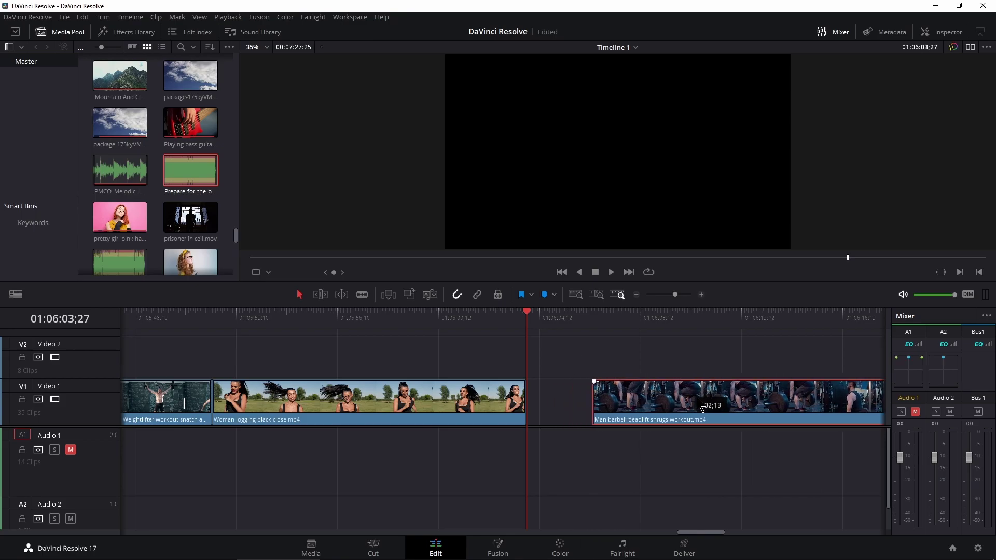
{"action": "key", "text": "ctrl+z"}
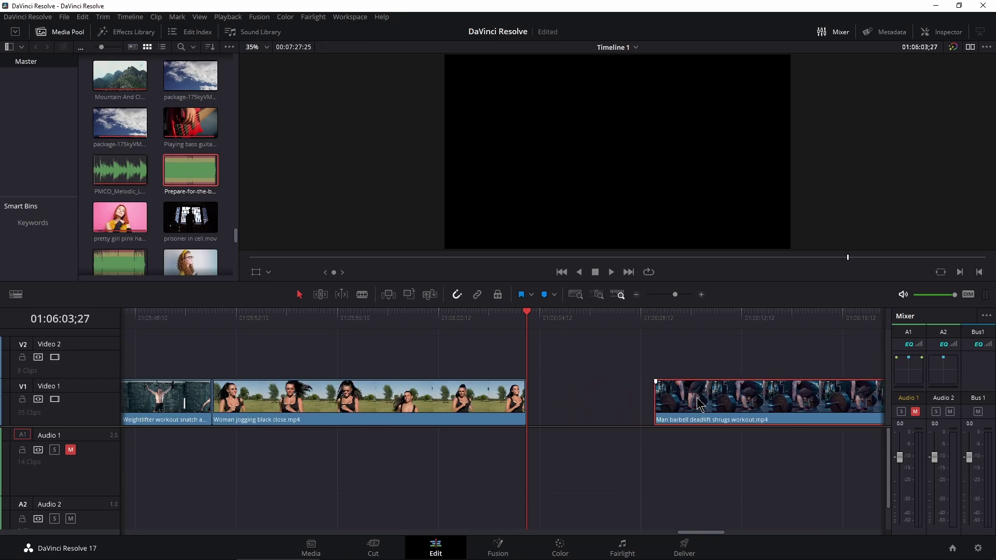
{"action": "key", "text": "ctrl+z"}
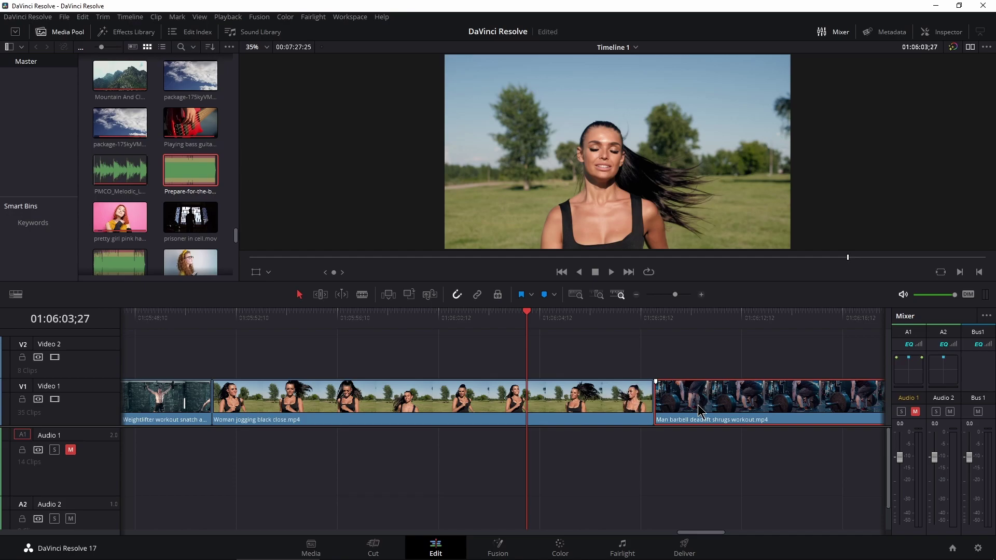
Open the keyboard customization and look up the commands assigned to the E key
{"action": "left_click", "coordinate": [29, 16]}
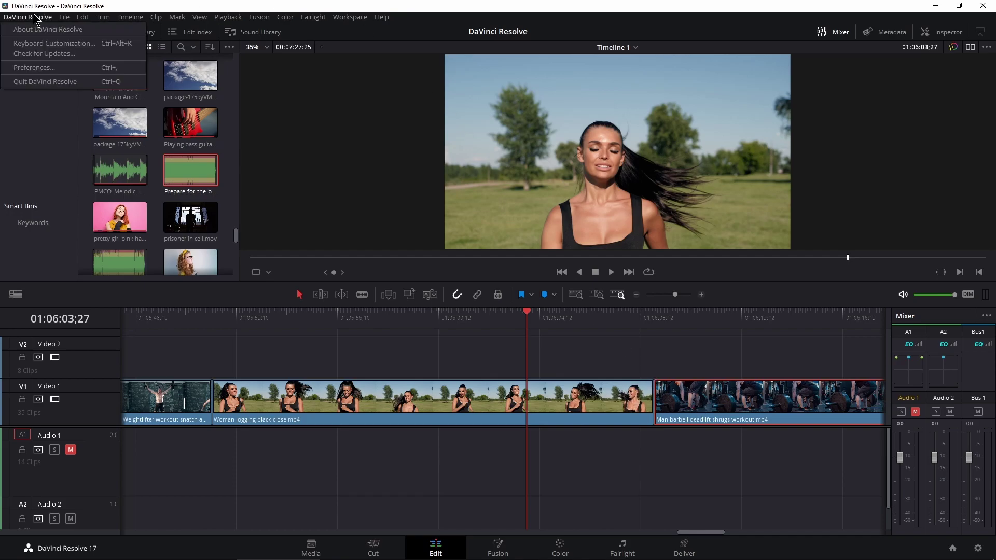
{"action": "left_click", "coordinate": [23, 46]}
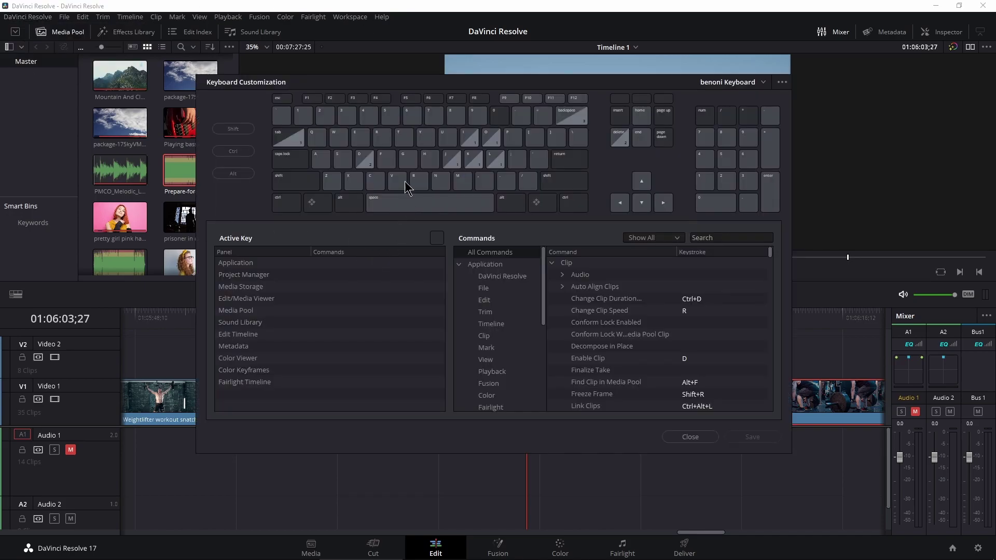
{"action": "left_click", "coordinate": [363, 141]}
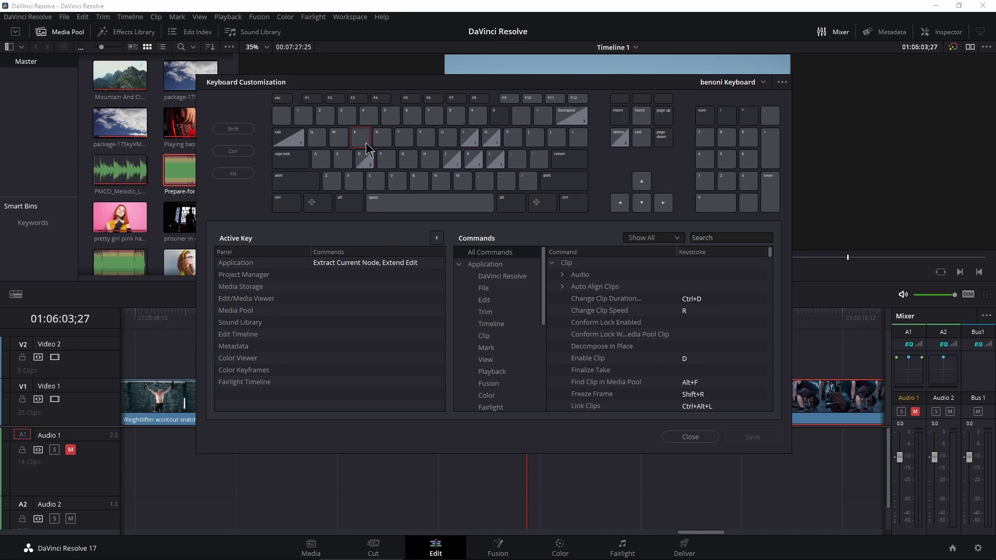
Search the keyboard commands for "trim", check the Trim Start and Trim End shortcuts, and close the keyboard customization
{"action": "left_click", "coordinate": [721, 238]}
{"action": "type", "text": "trim"}
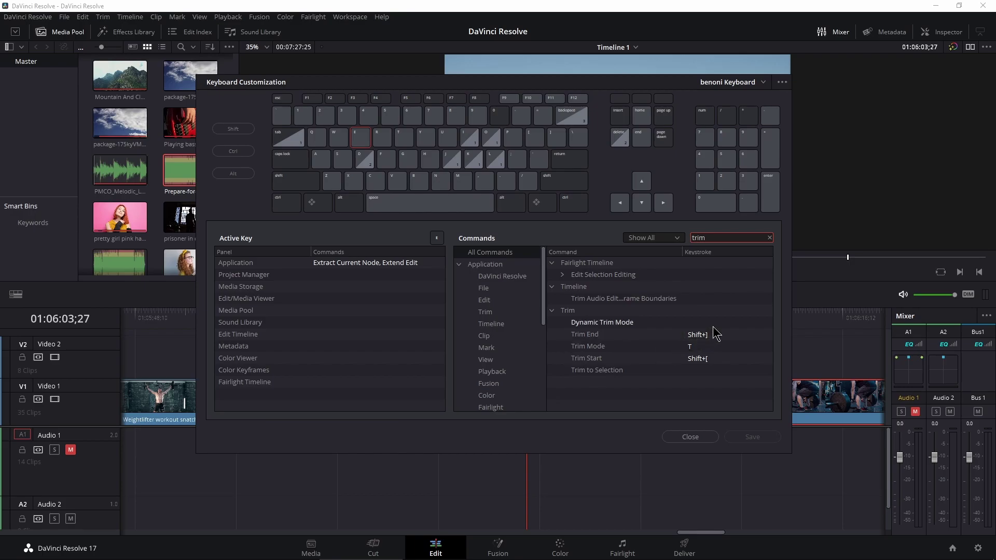
{"action": "left_click", "coordinate": [591, 336]}
{"action": "left_click", "coordinate": [769, 238]}
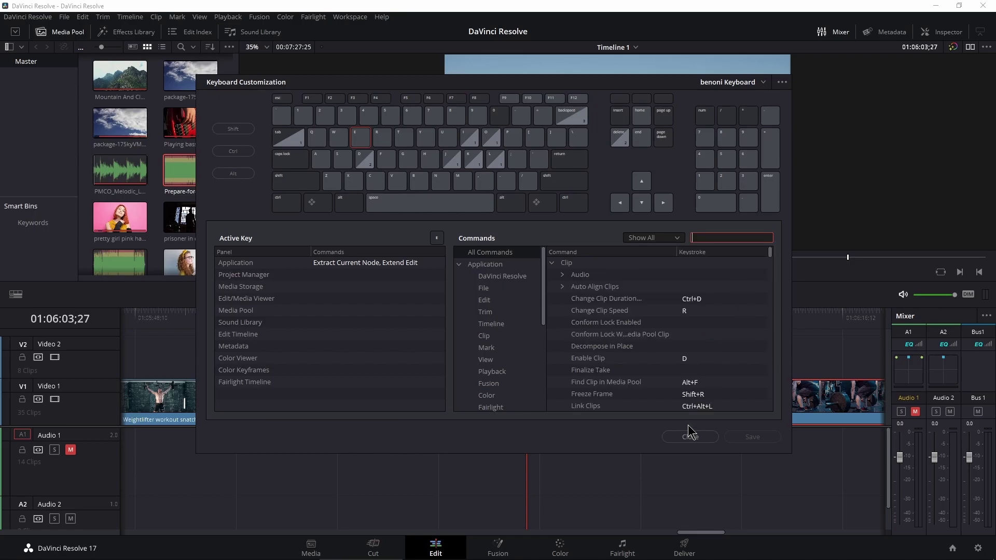
{"action": "left_click", "coordinate": [690, 437]}
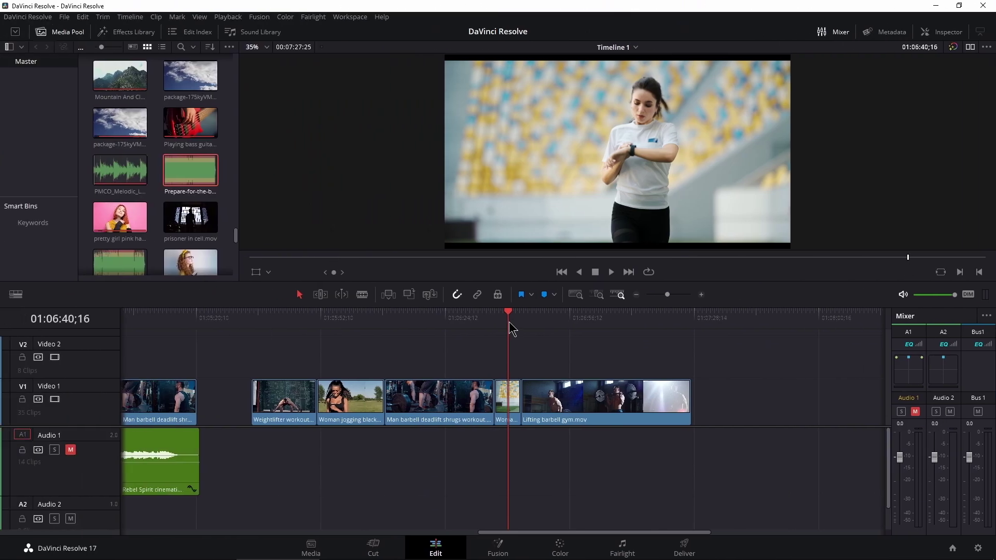
Place the Prepare-for-the-boss-fight METAL DJENT music on Audio 1 beneath the Woman jogging and Man barbell clips, starting before the Woman jogging clip
{"action": "left_click", "coordinate": [407, 317]}
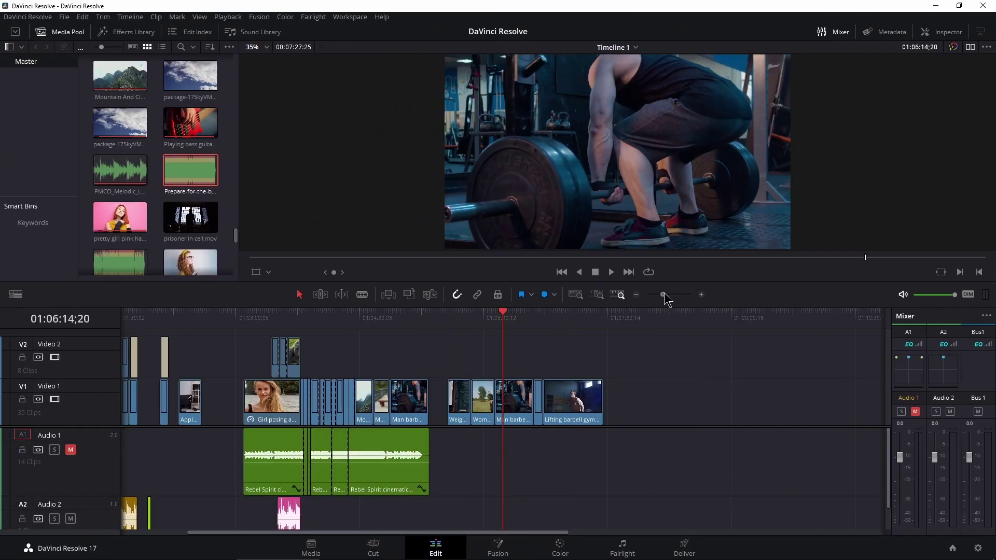
{"action": "left_click_drag", "start_coordinate": [666, 294], "coordinate": [673, 295]}
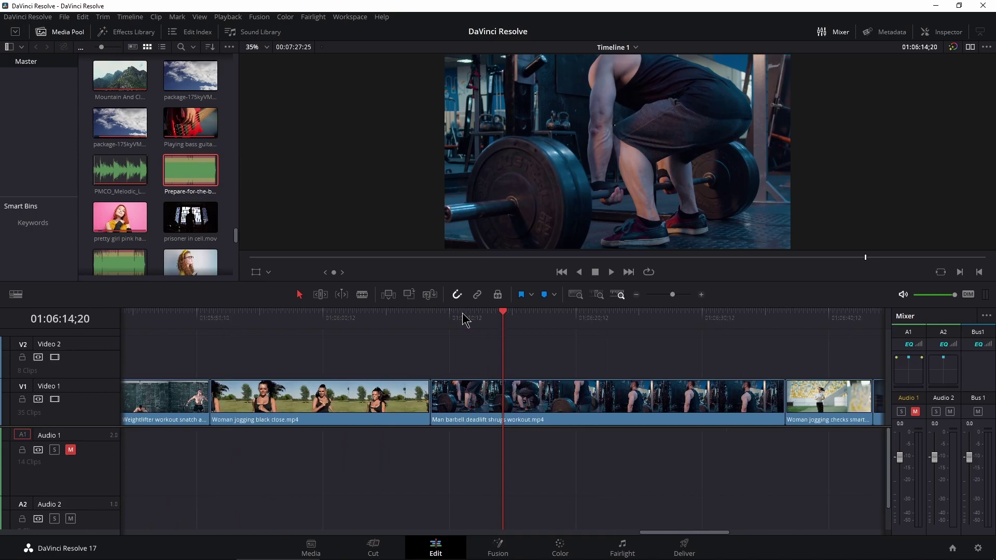
{"action": "left_click_drag", "start_coordinate": [464, 317], "coordinate": [436, 314]}
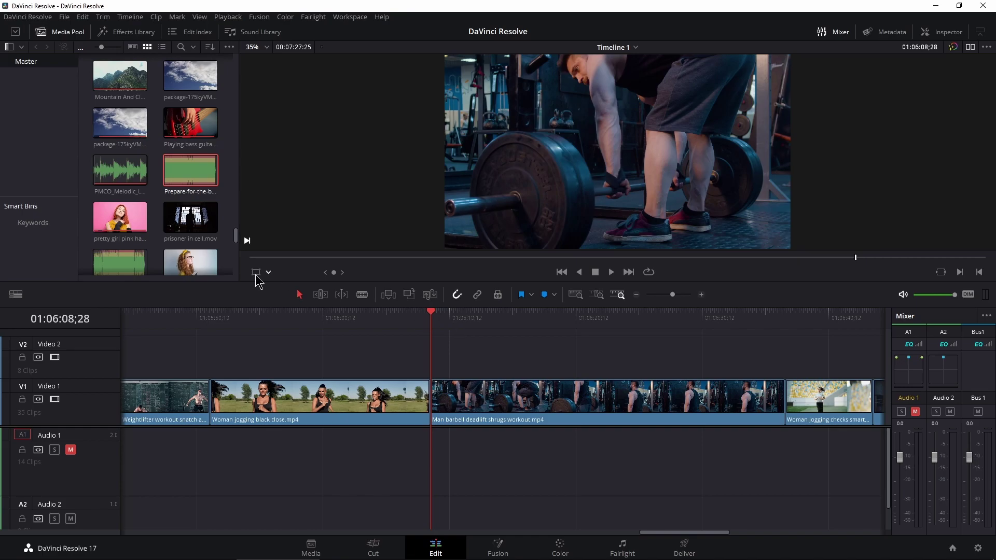
{"action": "left_click_drag", "start_coordinate": [190, 169], "coordinate": [246, 446]}
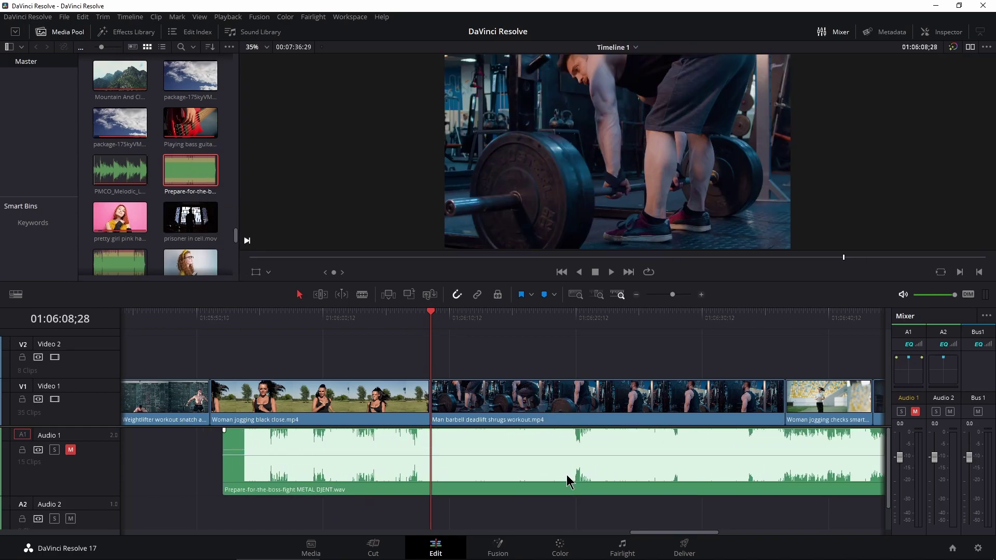
{"action": "left_click_drag", "start_coordinate": [563, 449], "coordinate": [449, 475]}
Turn off the auto track selector of Audio 1, unmute the track and lower the music clip's volume to about -21.43 dB
{"action": "left_click", "coordinate": [38, 451]}
{"action": "left_click", "coordinate": [71, 450]}
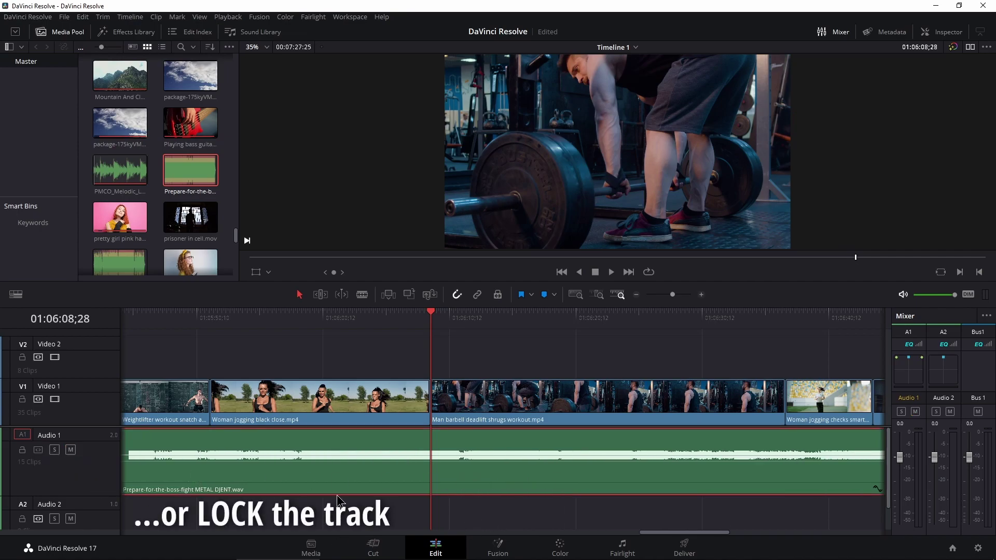
{"action": "left_click_drag", "start_coordinate": [507, 461], "coordinate": [507, 465]}
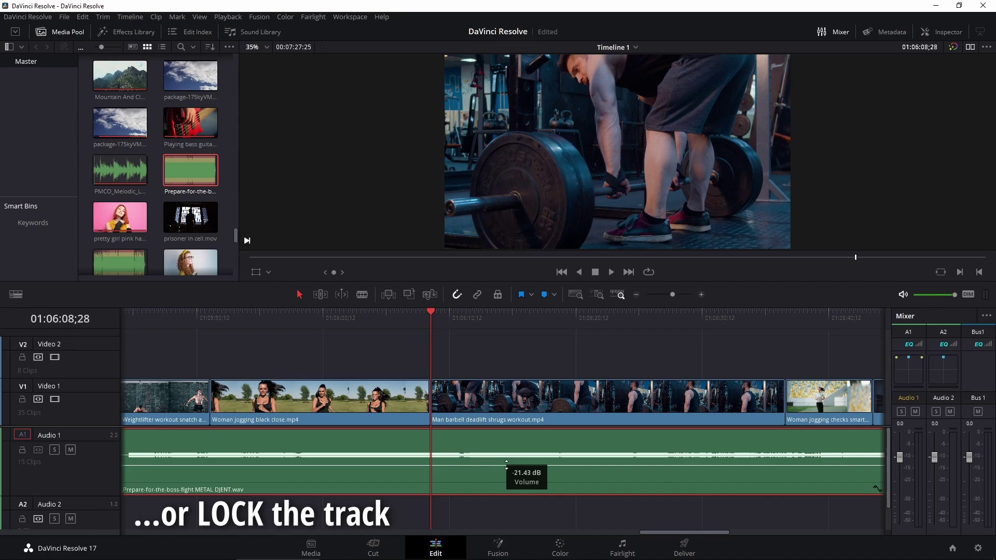
Play the Man barbell clip from its start at 01:06:08;28 and ripple trim its start to the playhead during playback
{"action": "left_click_drag", "start_coordinate": [672, 295], "coordinate": [669, 297]}
{"action": "left_click", "coordinate": [514, 316]}
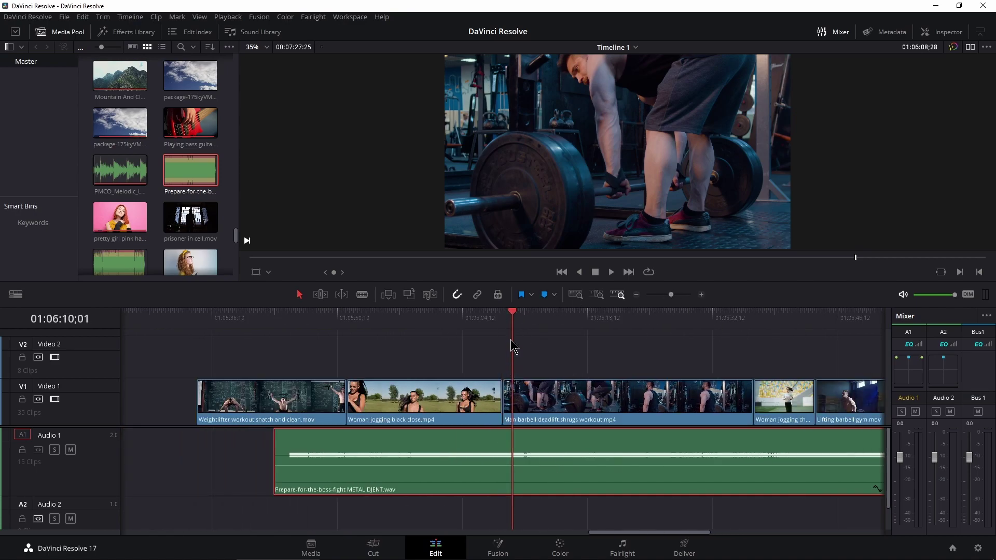
{"action": "left_click", "coordinate": [504, 317]}
{"action": "left_click", "coordinate": [520, 347]}
{"action": "key", "text": "space"}
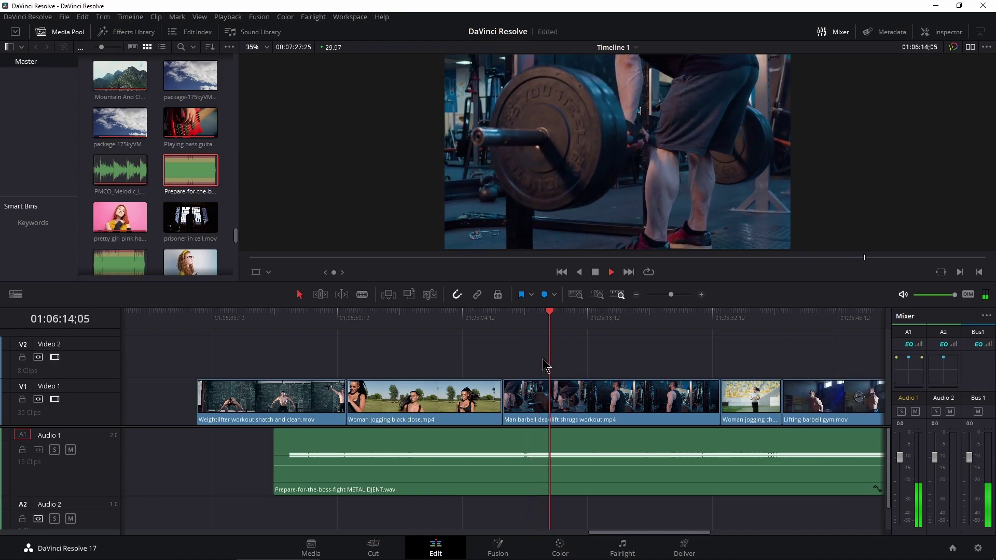
{"action": "key", "text": "space"}
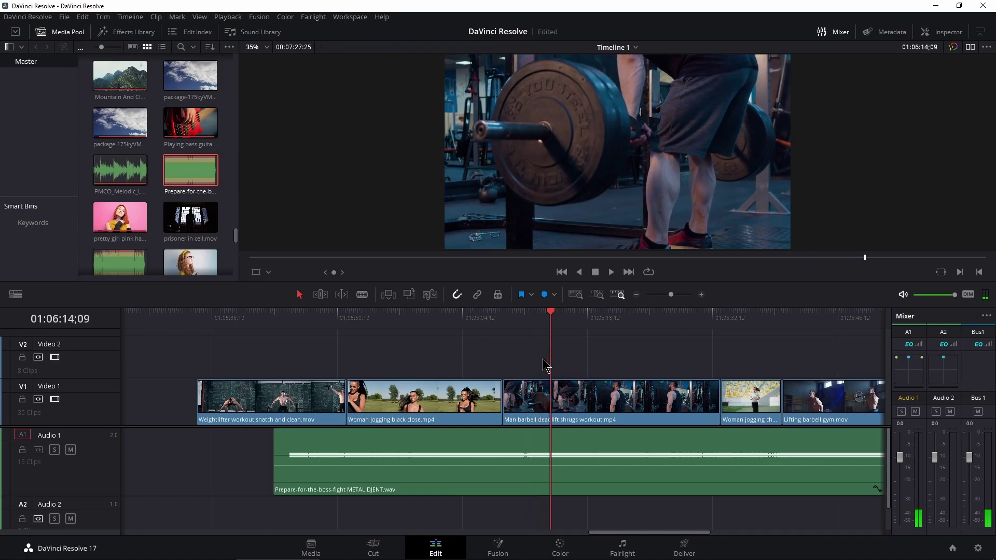
Replay the Man barbell clip from 01:06:08;28, ripple trim its start to the playhead a second time, and review the cut
{"action": "left_click", "coordinate": [503, 316]}
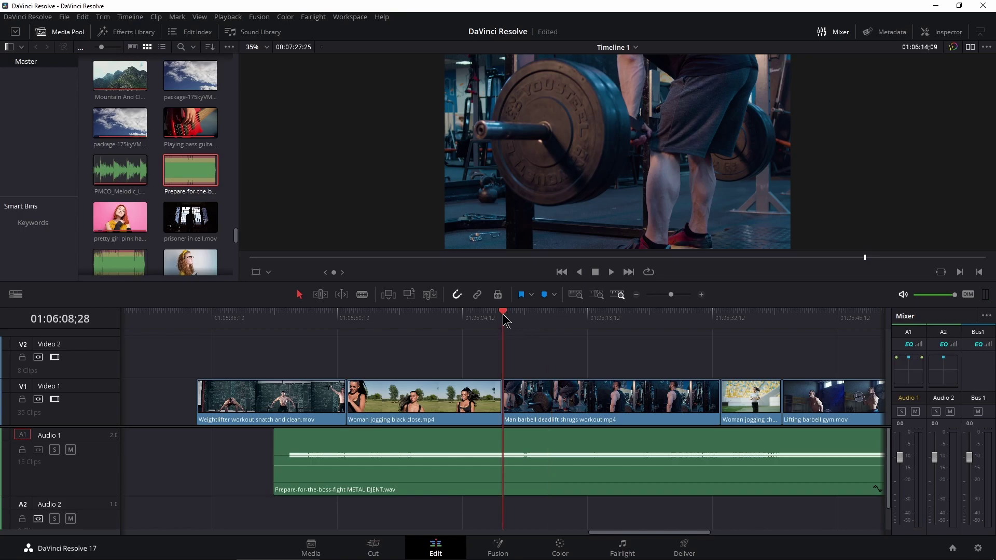
{"action": "key", "text": "space"}
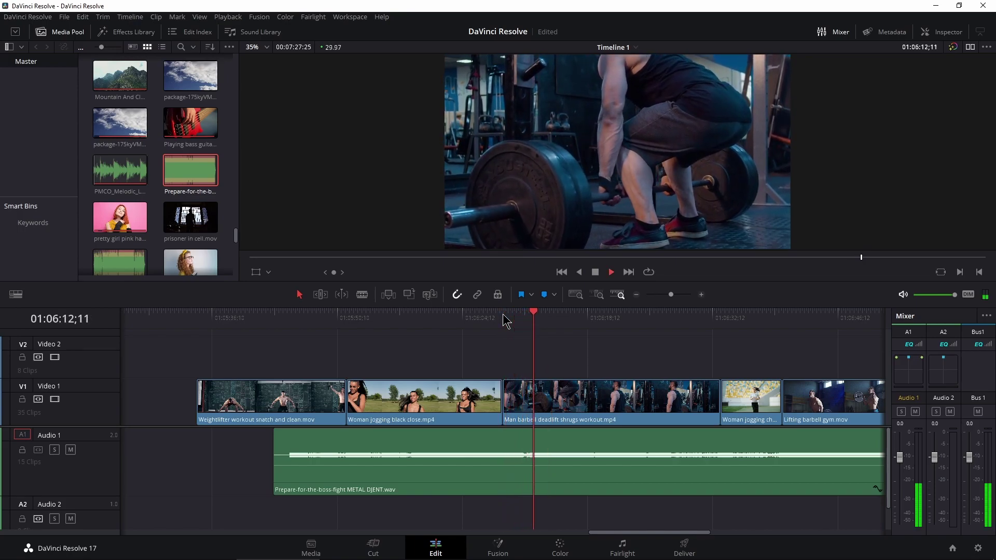
{"action": "left_click", "coordinate": [503, 316]}
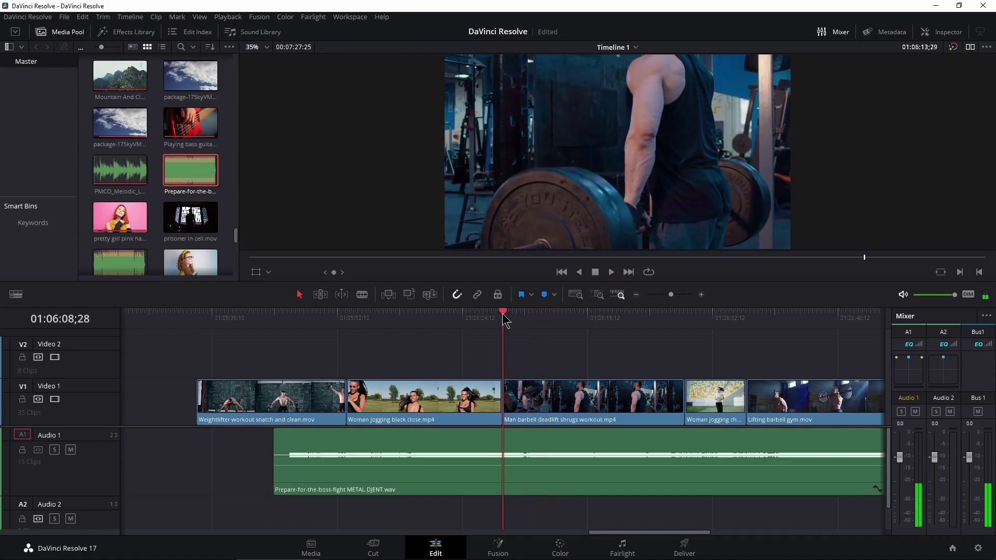
{"action": "key", "text": "space"}
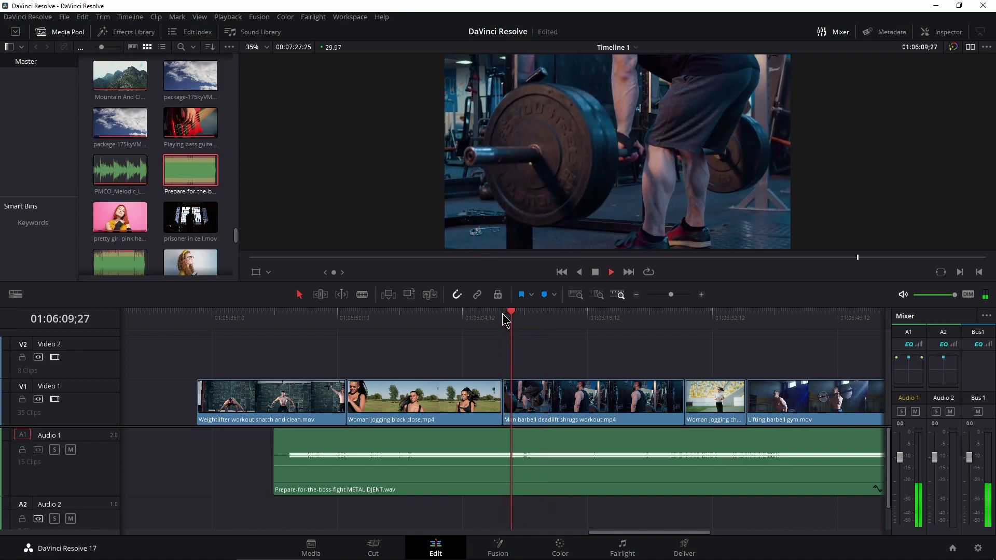
{"action": "key", "text": "space"}
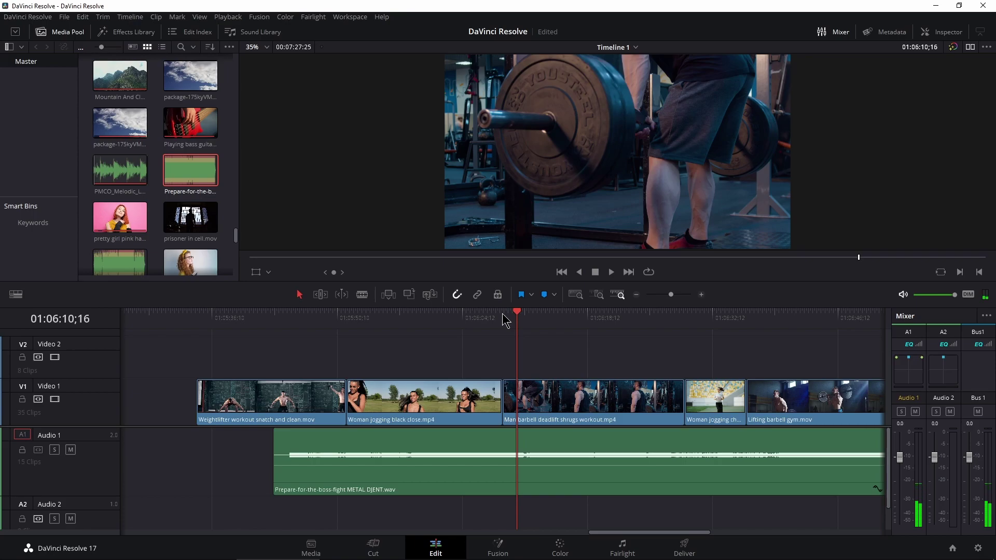
Look up the shortcuts of the Ripple Start to Playhead and End to Playhead trim commands
{"action": "left_click", "coordinate": [673, 294]}
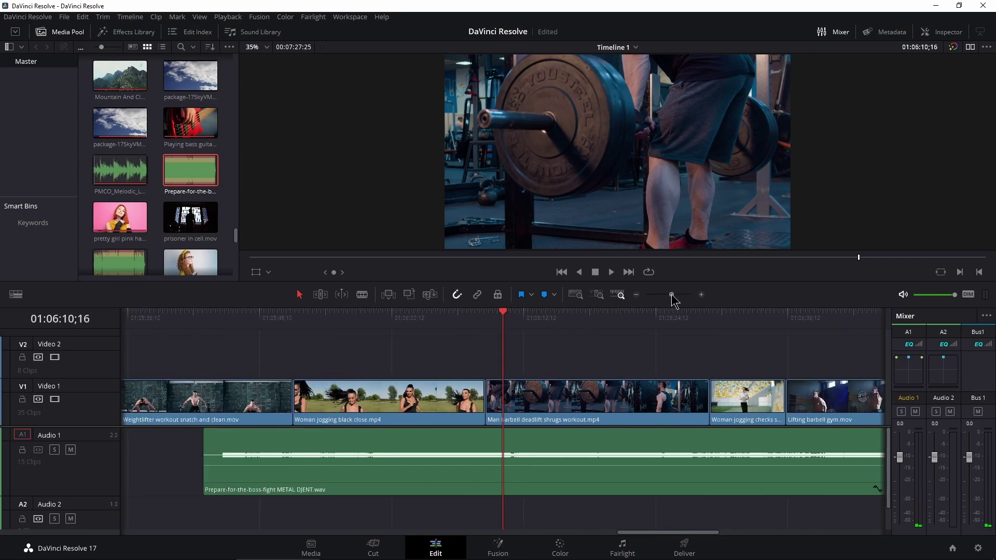
{"action": "left_click_drag", "start_coordinate": [671, 294], "coordinate": [669, 294]}
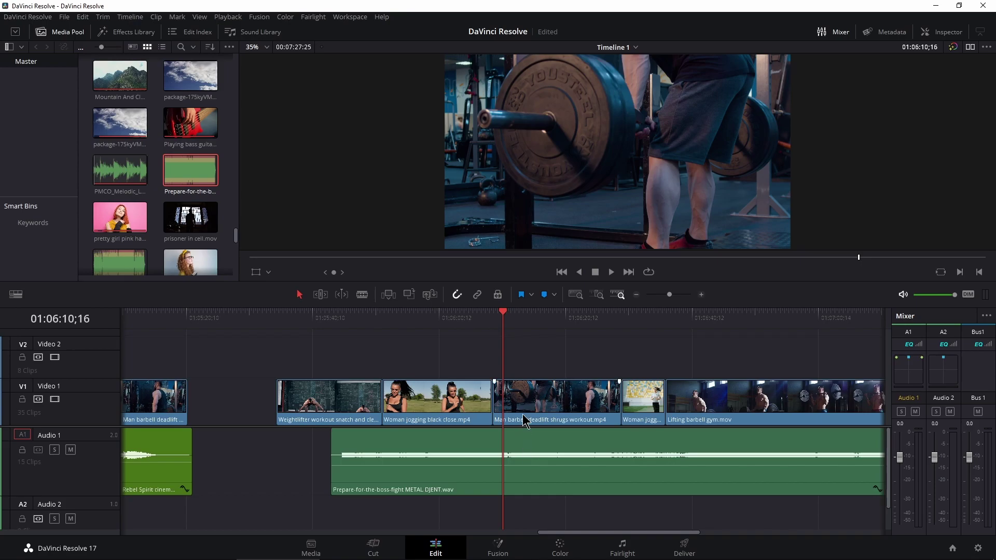
{"action": "left_click", "coordinate": [103, 17]}
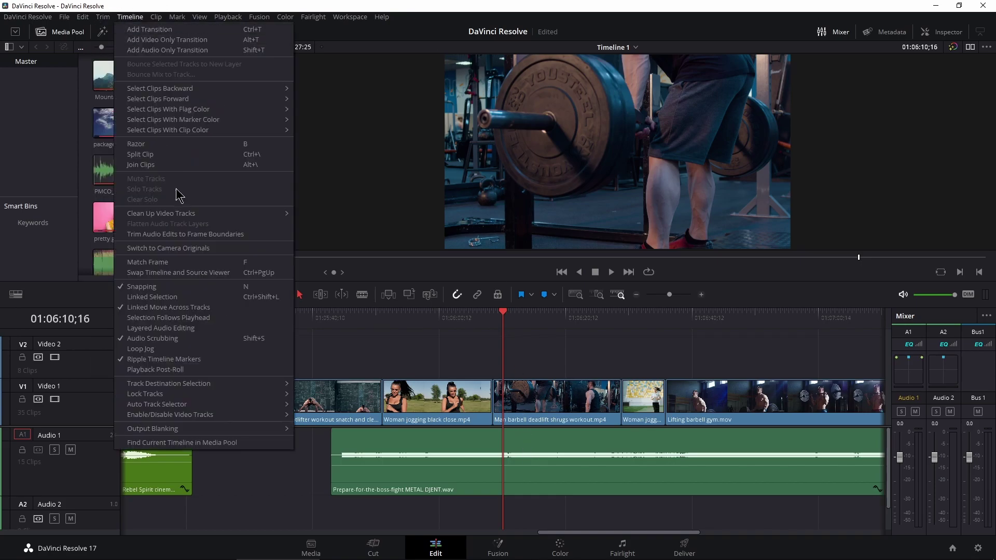
{"action": "key", "text": "Escape"}
{"action": "left_click", "coordinate": [103, 16]}
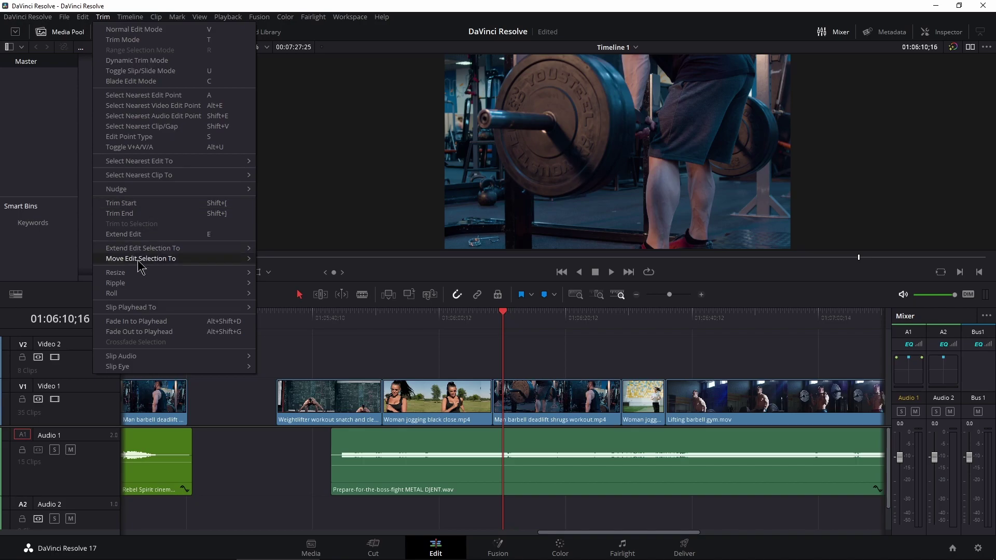
{"action": "mouse_move", "coordinate": [131, 287]}
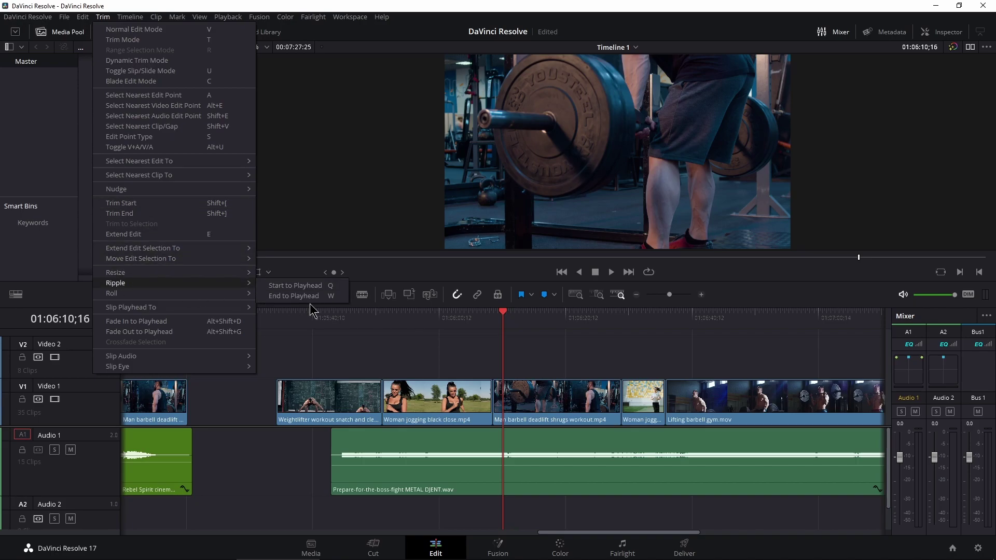
{"action": "left_click", "coordinate": [502, 327]}
Open the keyboard customization to view the shortcut layout, close it, and return to the timeline at 01:06:15;12
{"action": "left_click", "coordinate": [28, 16]}
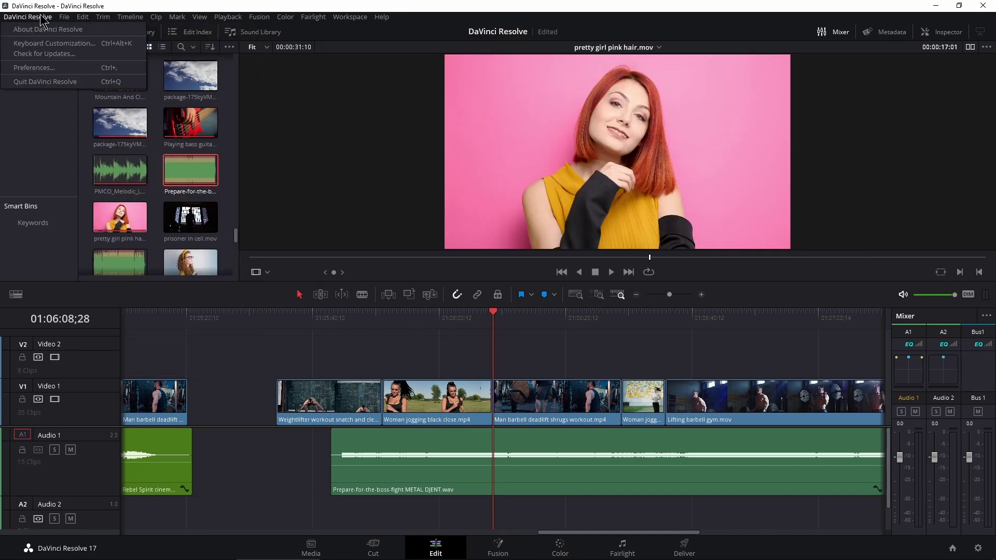
{"action": "left_click", "coordinate": [33, 43]}
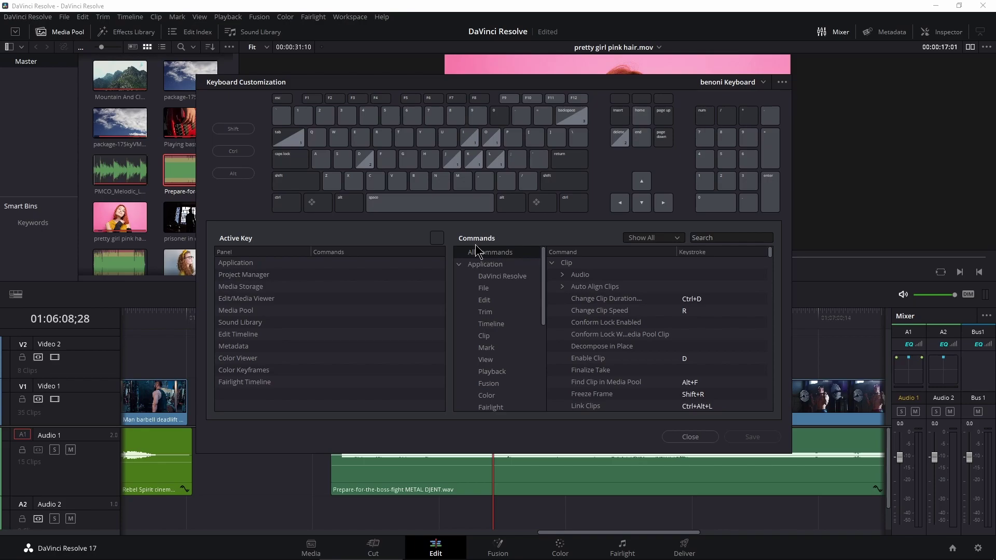
{"action": "left_click", "coordinate": [689, 438]}
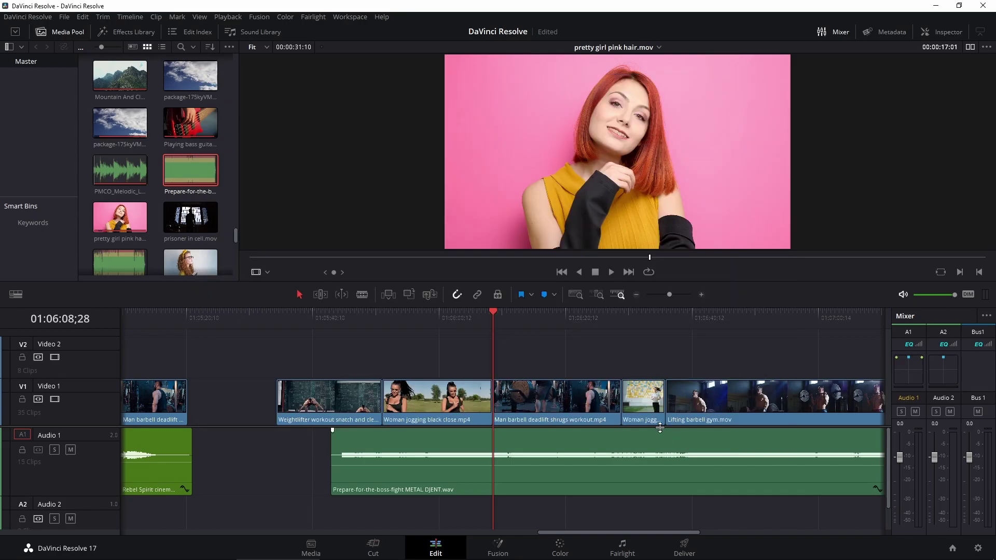
{"action": "left_click", "coordinate": [495, 333]}
{"action": "left_click", "coordinate": [531, 324]}
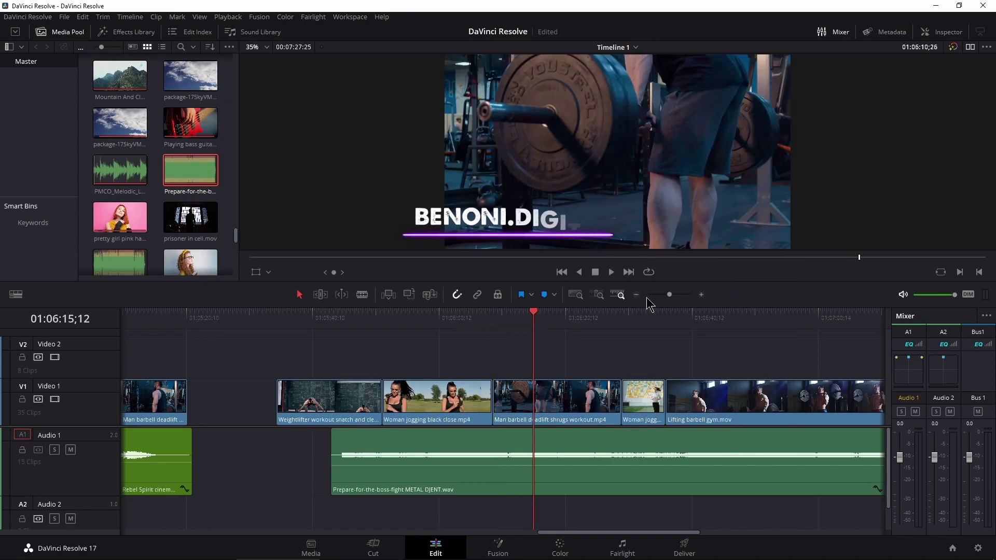
Mute Audio 1 and play the timeline from within the Weightlifter clip
{"action": "left_click", "coordinate": [665, 302]}
{"action": "left_click", "coordinate": [71, 449]}
{"action": "left_click_drag", "start_coordinate": [435, 318], "coordinate": [427, 317]}
{"action": "key", "text": "space"}
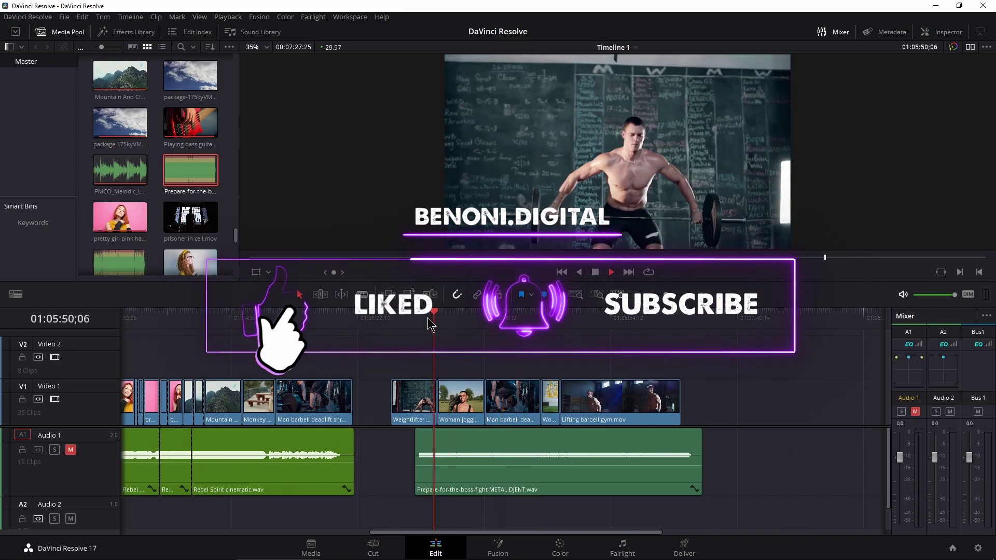